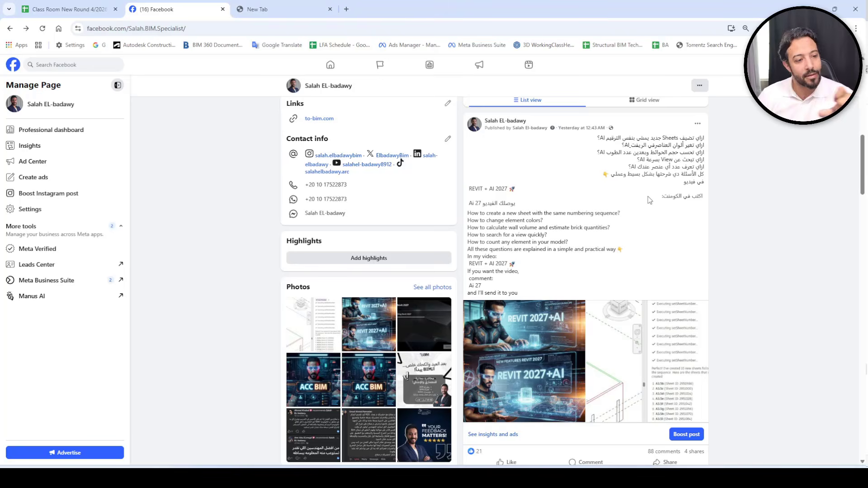
scroll(682, 286, "up", 1)
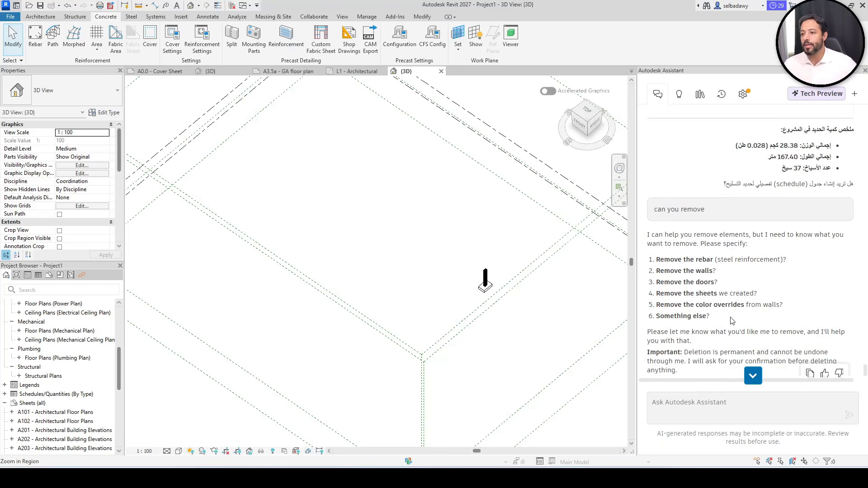
scroll(732, 317, "down", 1)
scroll(470, 290, "up", 2)
scroll(414, 311, "down", 2)
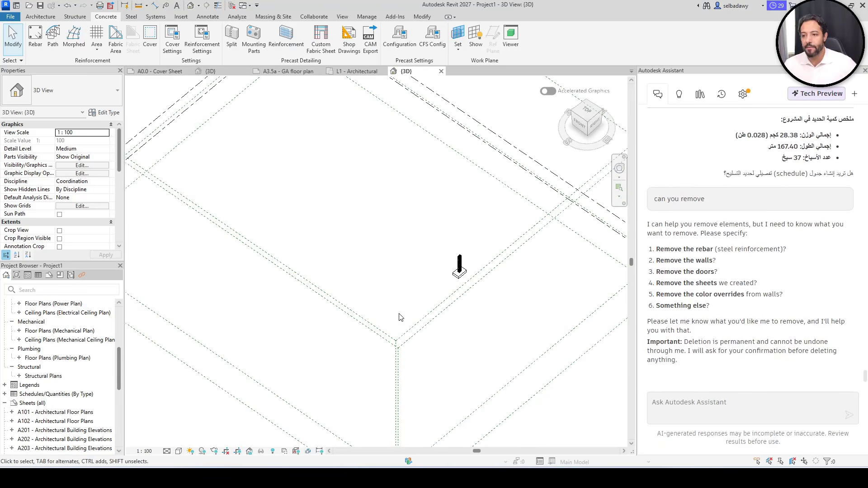
Step: Review the project's sheet list, from the A101 architectural floor plans through the S102 structural plans
left_click_drag(118, 367, 119, 430)
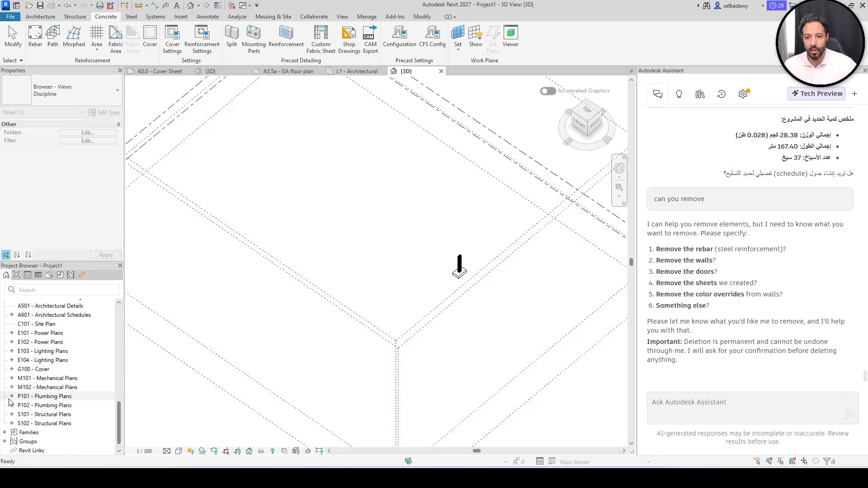
scroll(9, 400, "up", 6)
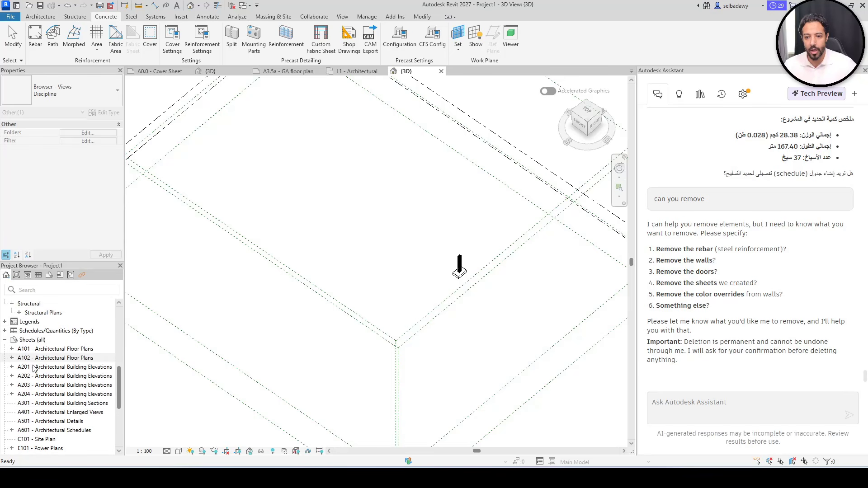
scroll(29, 406, "down", 5)
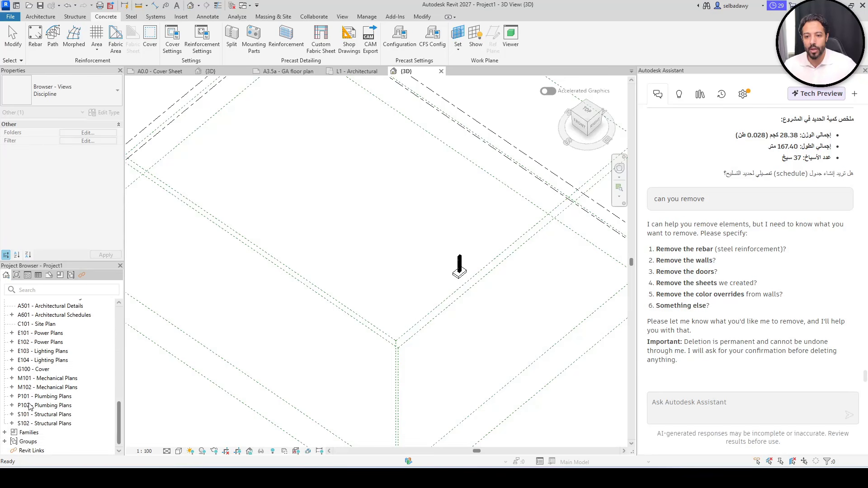
scroll(36, 407, "up", 1)
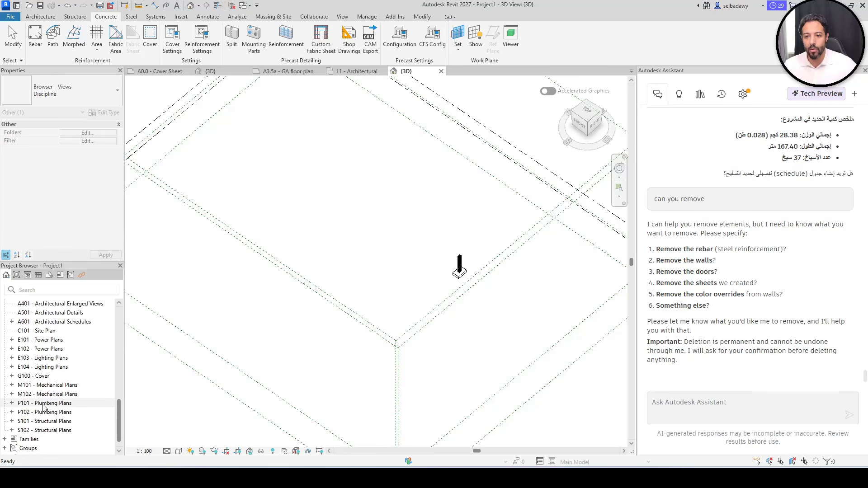
left_click(16, 432)
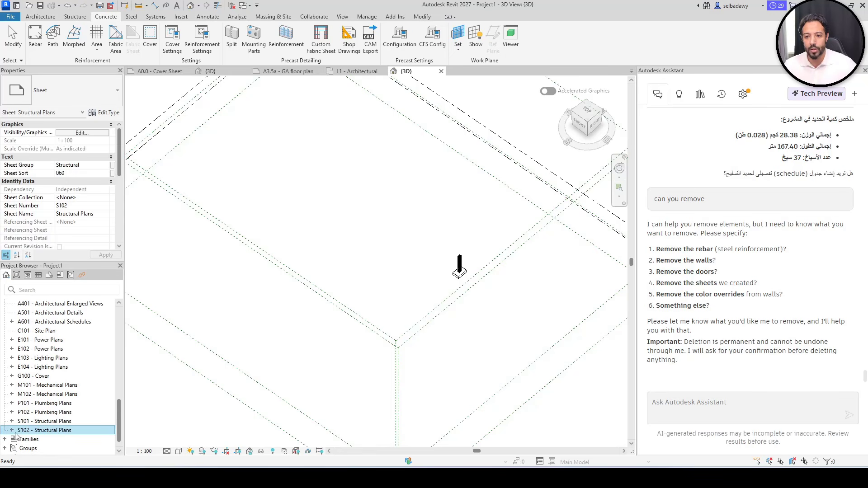
scroll(19, 393, "up", 3)
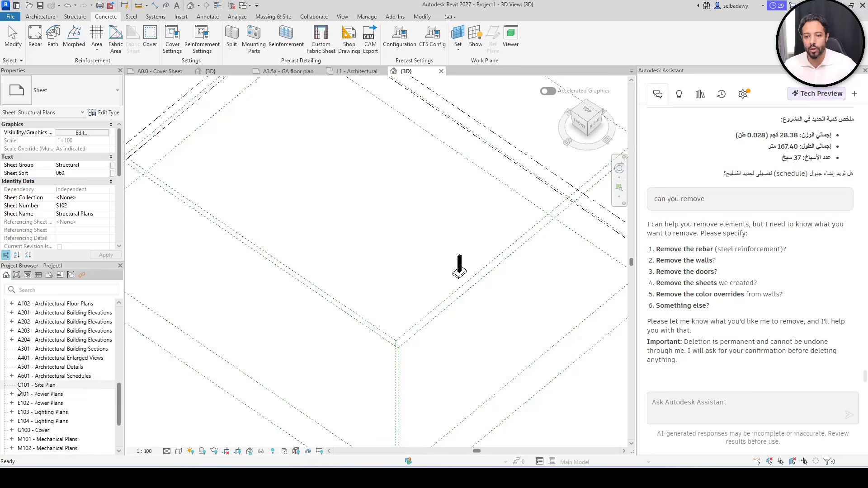
scroll(15, 358, "up", 1)
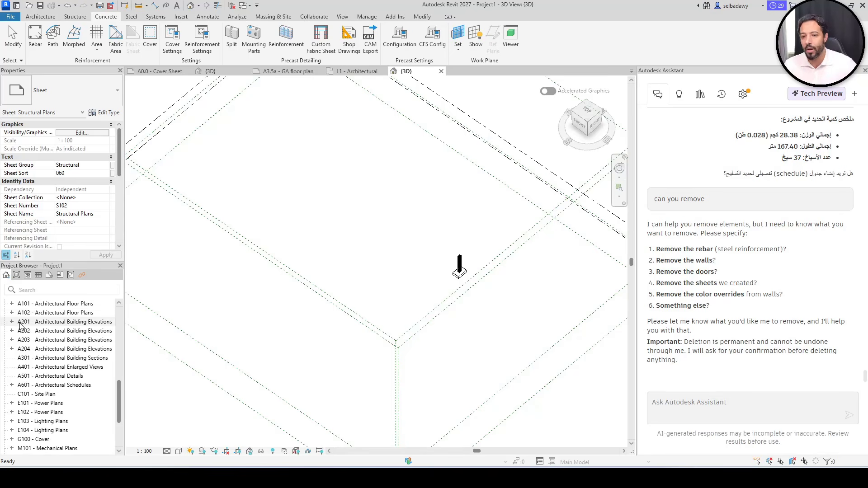
Step: Draft an Autodesk Assistant request reading "i need to add 10 sheet after A102"
left_click(671, 404)
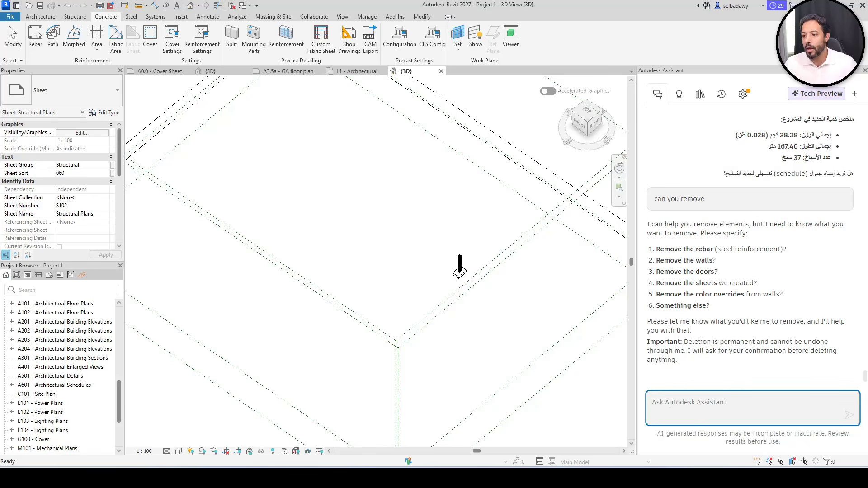
type("i need")
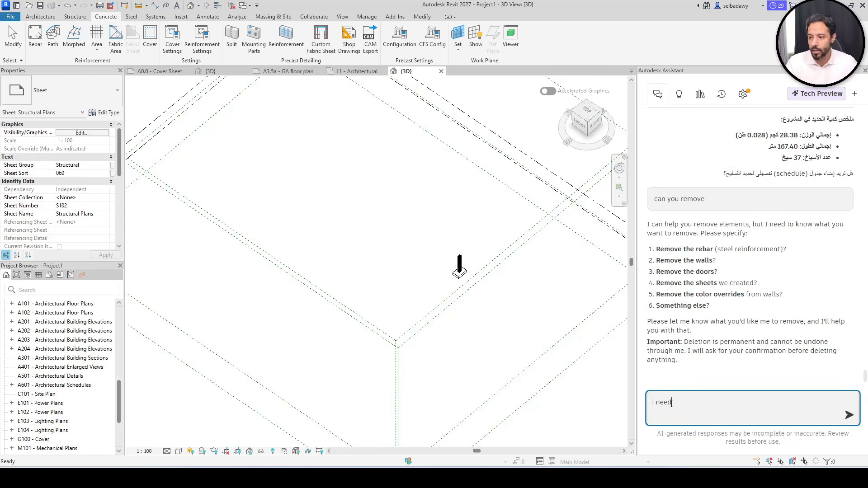
type(" toi add ")
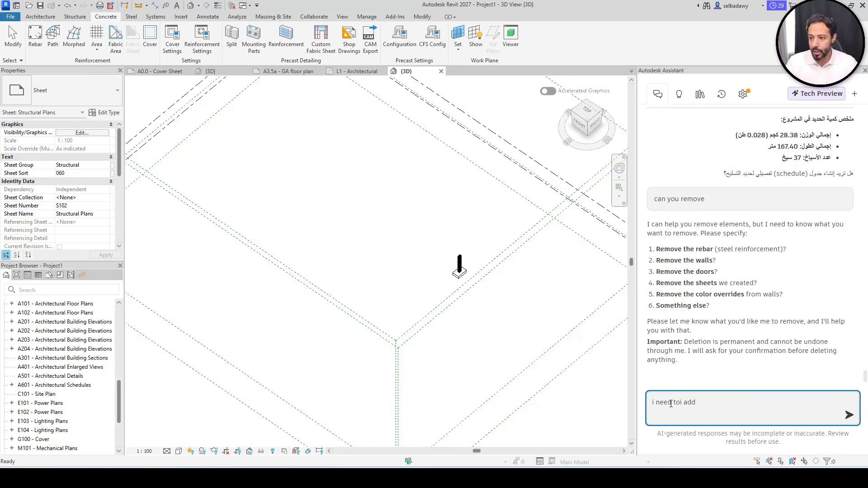
type("10")
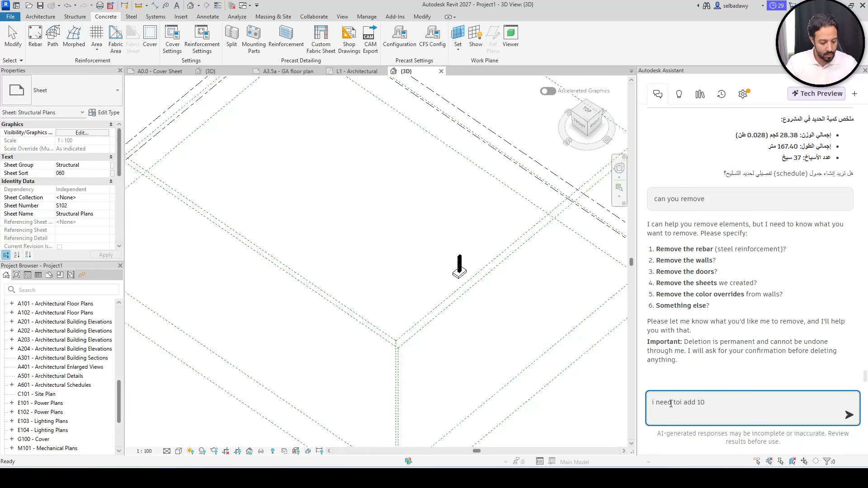
type(" sheer")
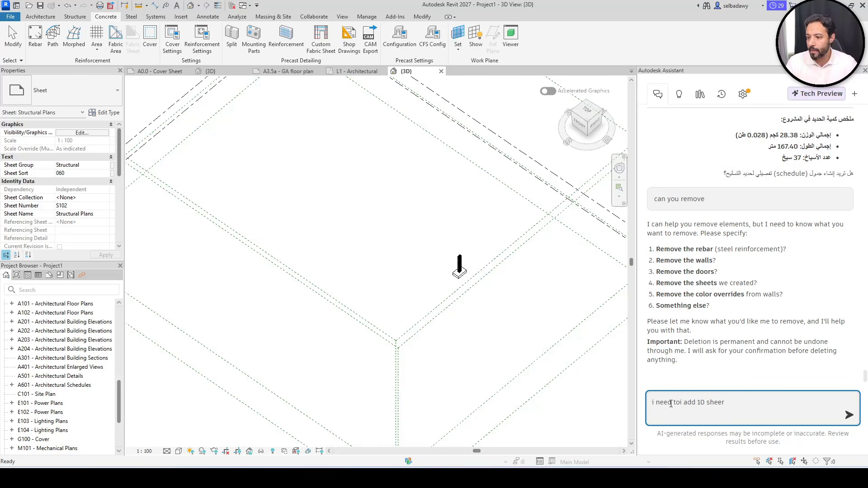
type("tt af")
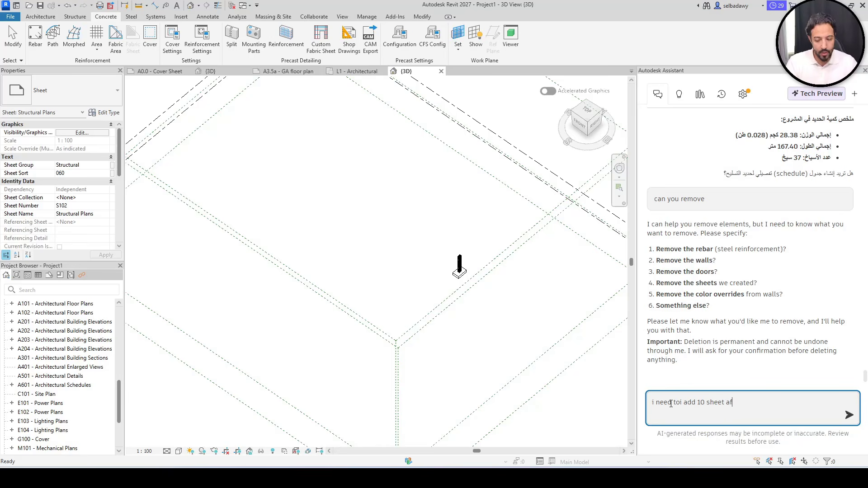
type("ter ")
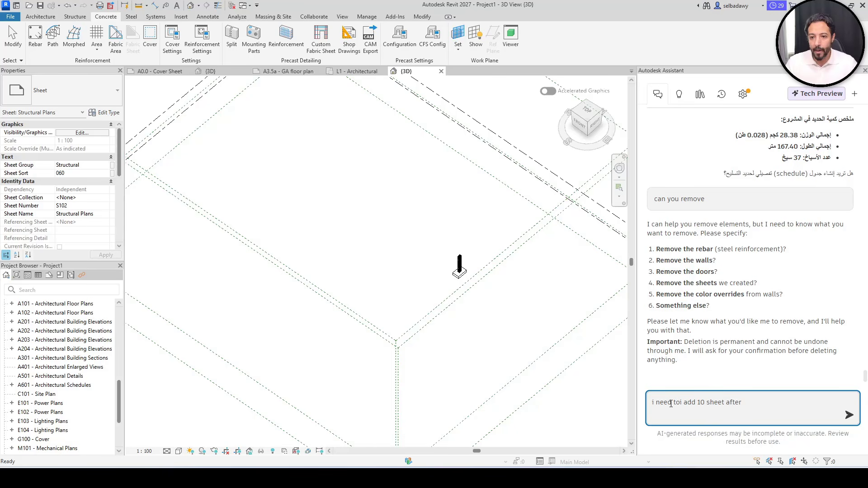
type("A")
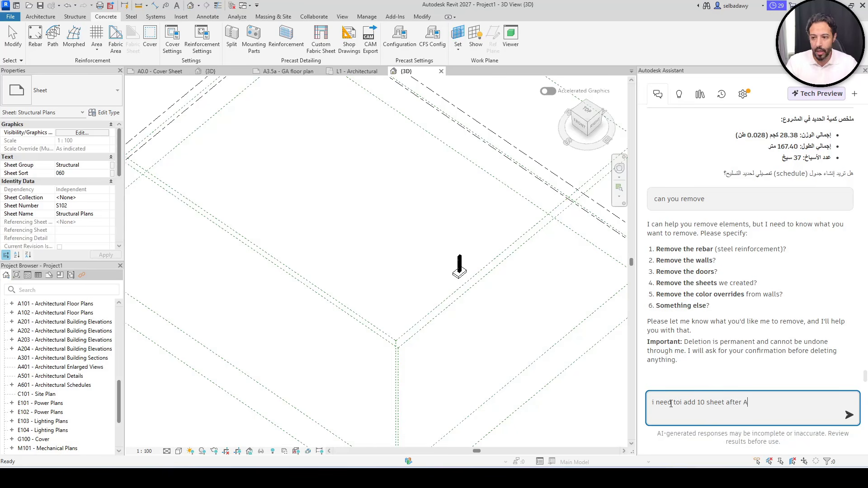
type("102")
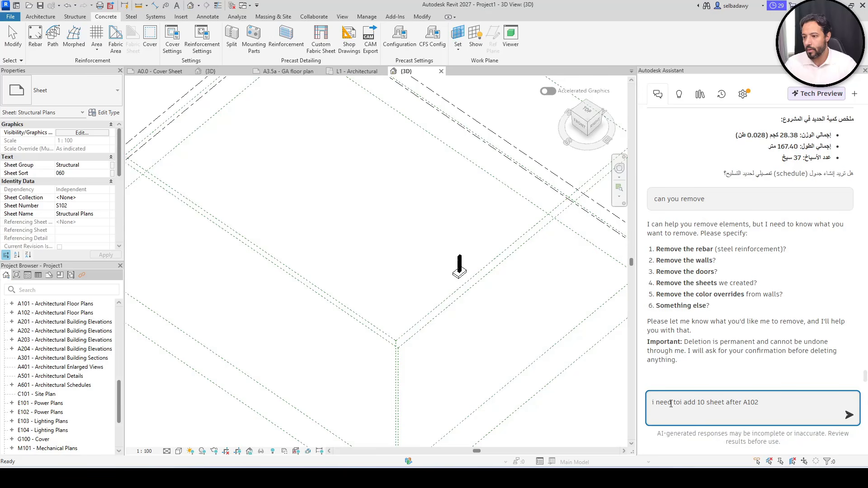
key("BackSpace")
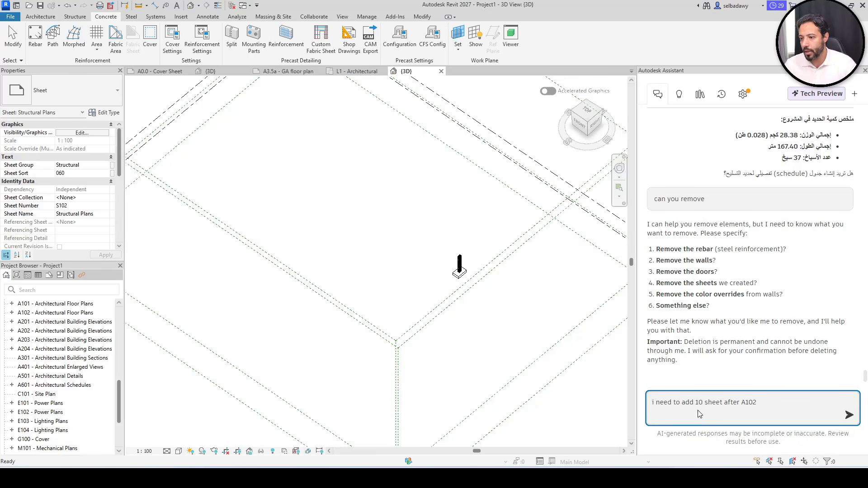
Step: Extend the assistant request to "i need to add new 10 sheet after A102 as same seq" and send it
left_click(697, 411)
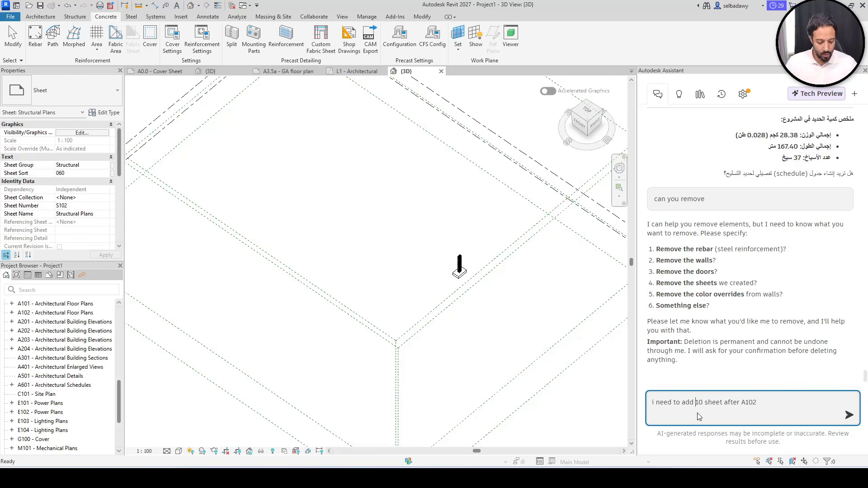
type("new")
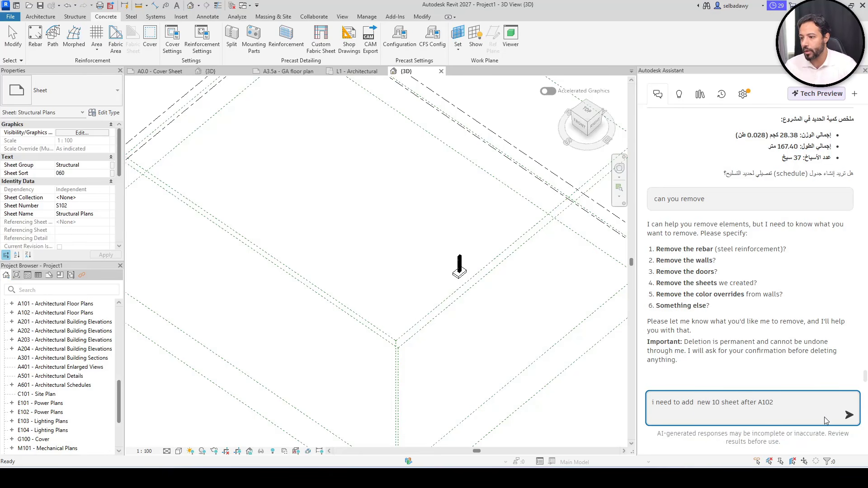
left_click(795, 404)
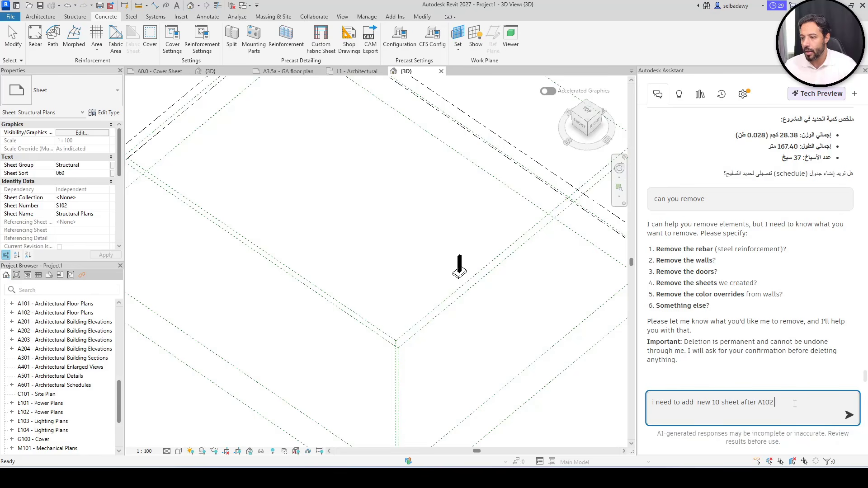
type("as s")
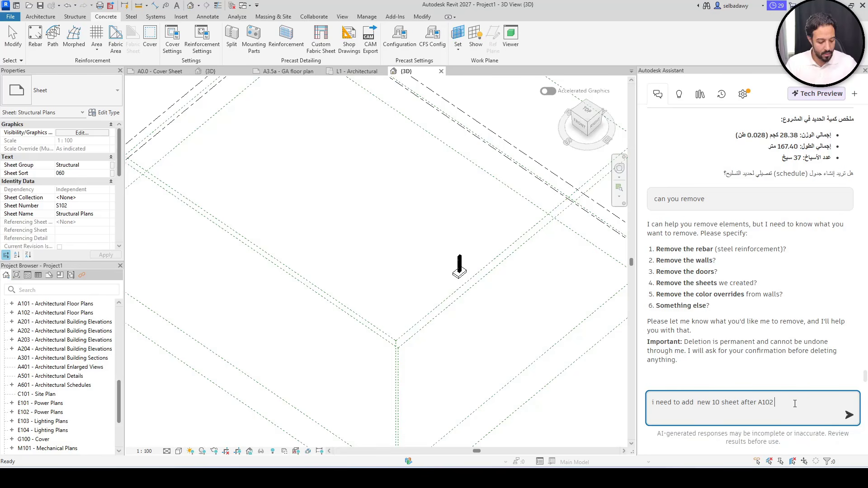
type(" as same ")
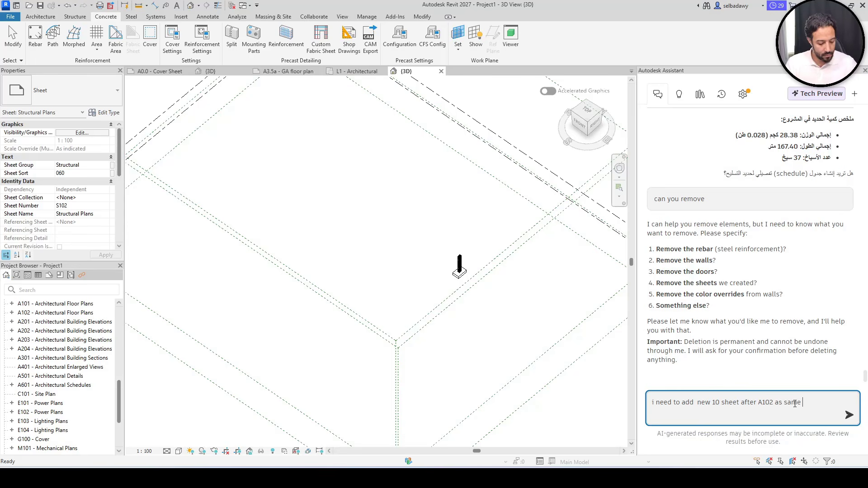
type("seq")
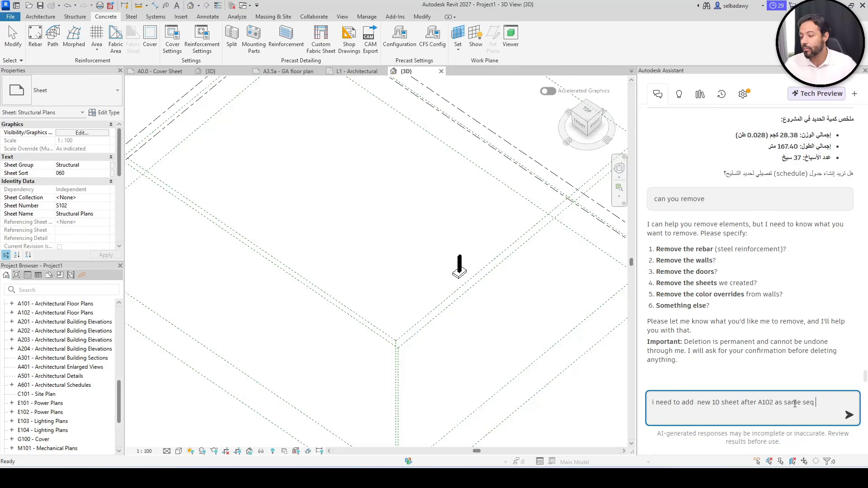
key("Return")
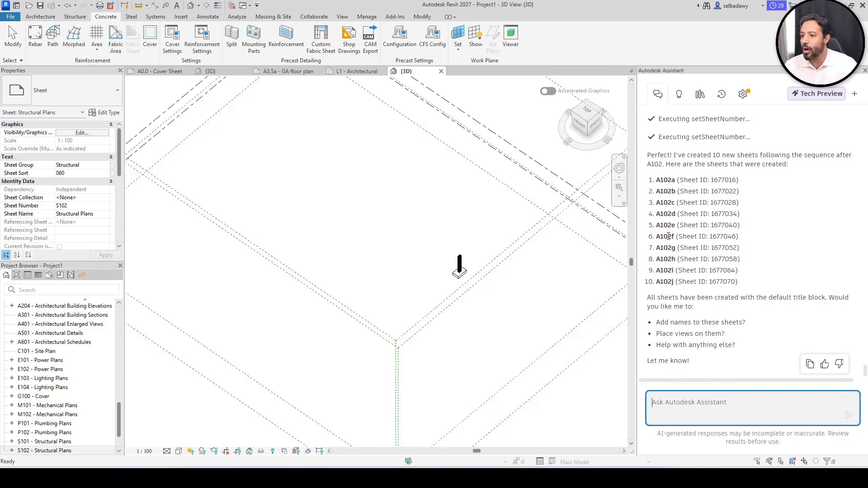
scroll(674, 278, "up", 2)
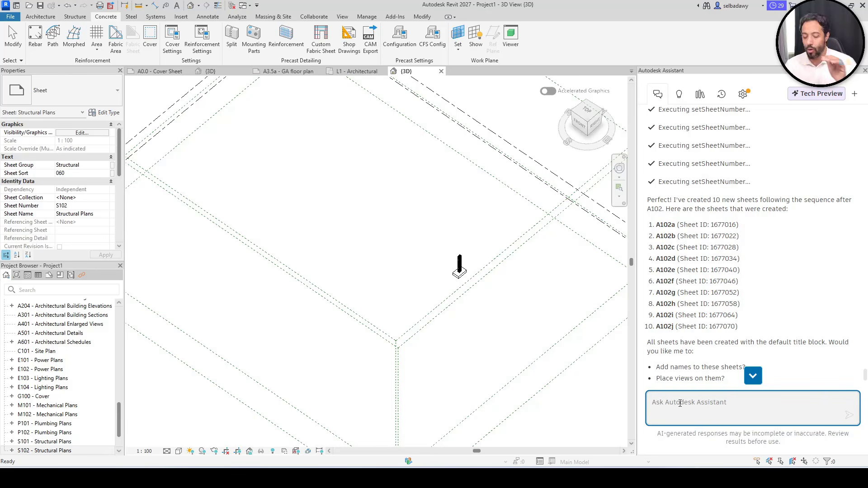
type("ne")
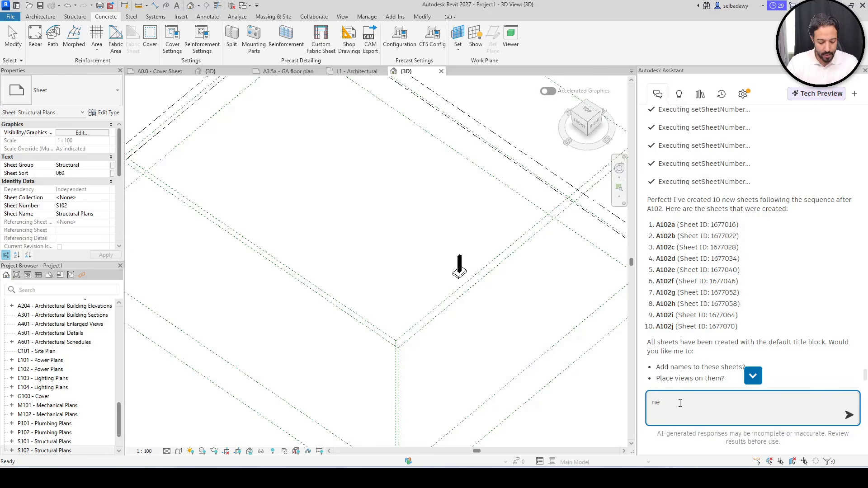
type(" i ne")
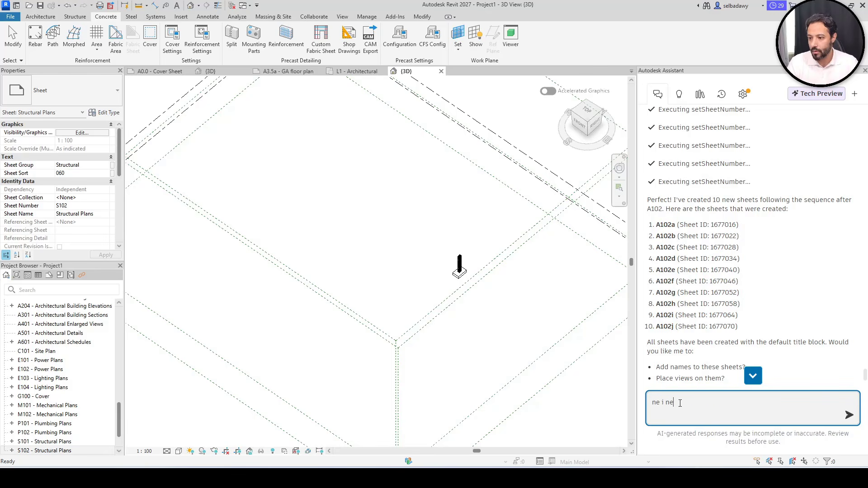
key("ctrl+a")
key("BackSpace")
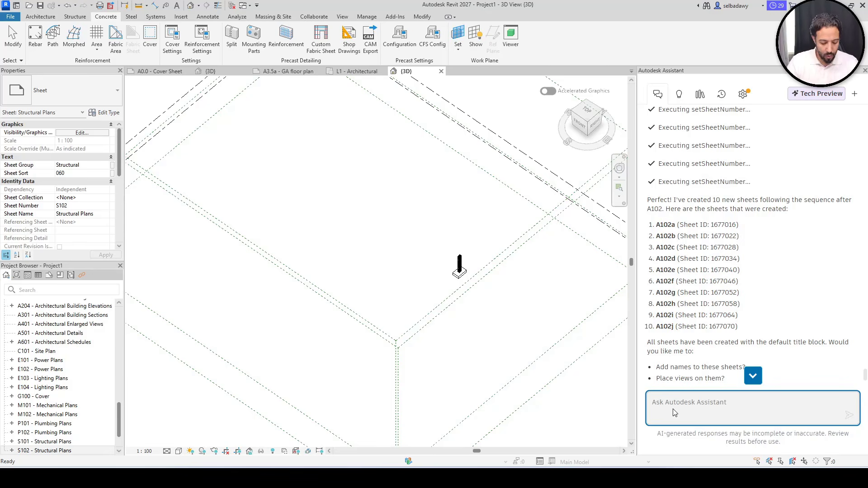
Step: Draft a follow-up reply to Autodesk Assistant reading "no i need to add like this 102, 103, 104"
type("no i n")
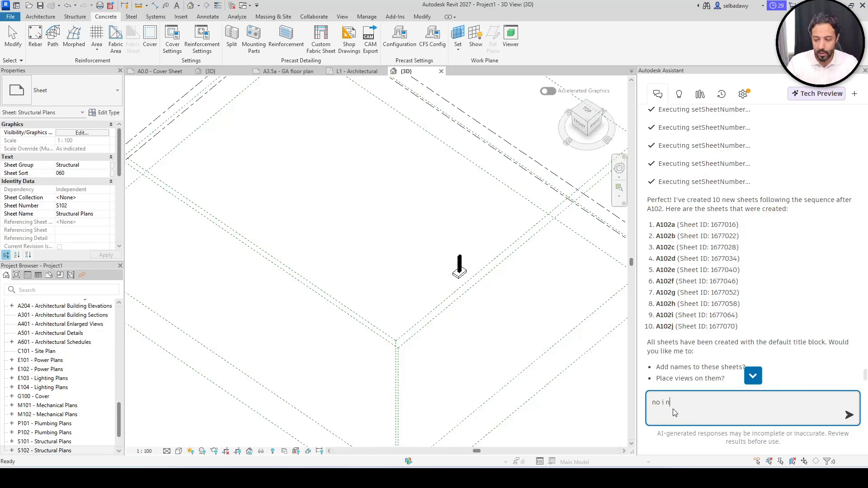
type("eed t")
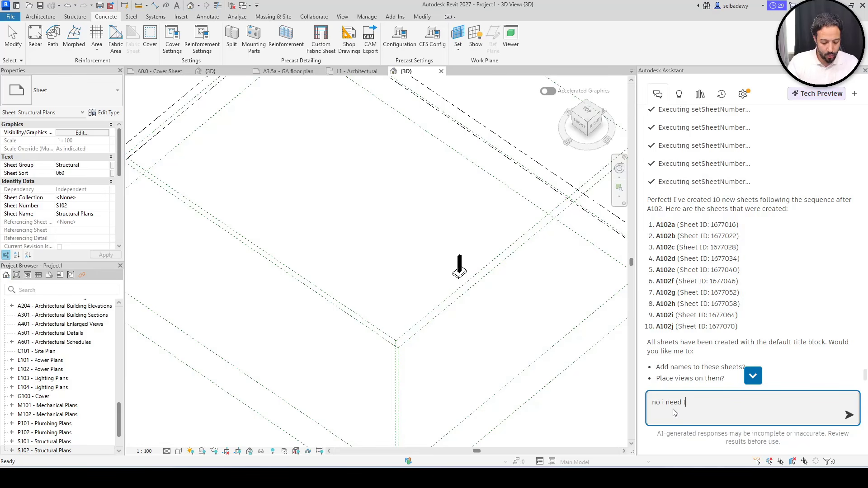
type("o add l")
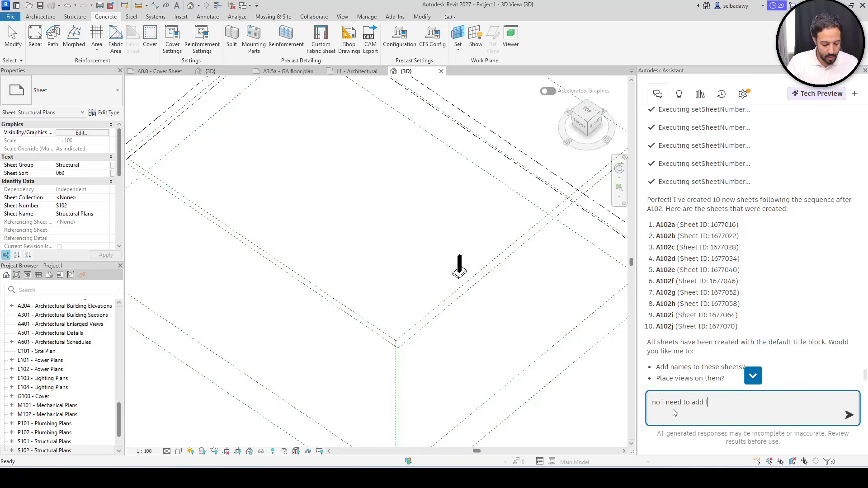
type("ike this ")
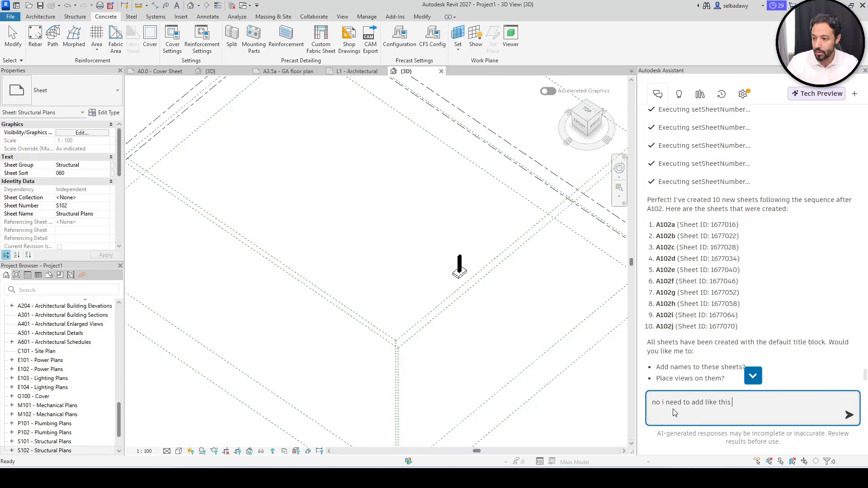
type("102")
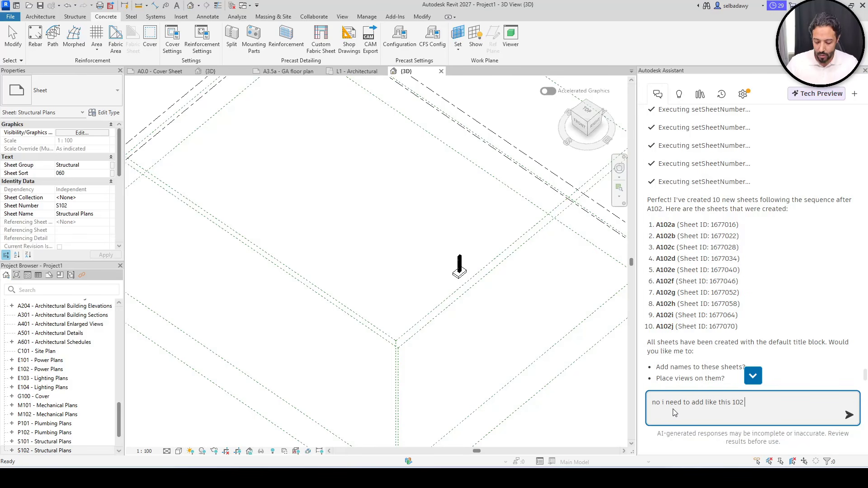
type(", ")
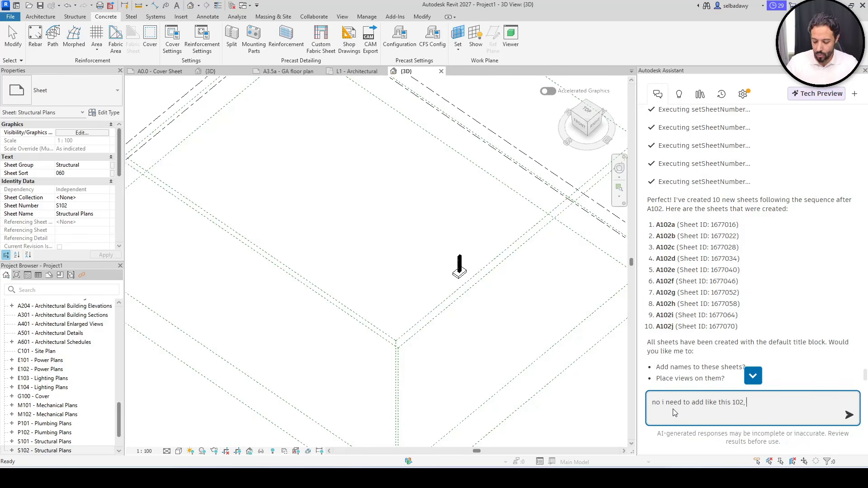
type("103")
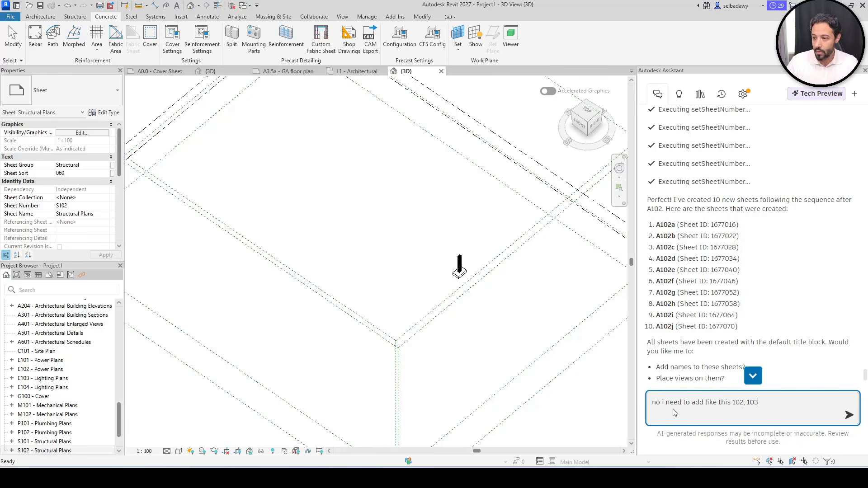
type("104")
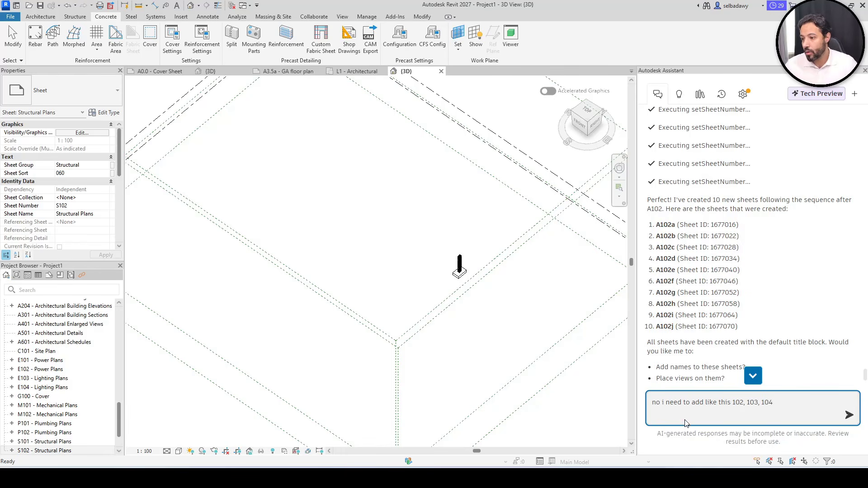
Step: Prefix the three sheet numbers in the reply with A, making them A102, A103, A104, and send it
left_click(733, 403)
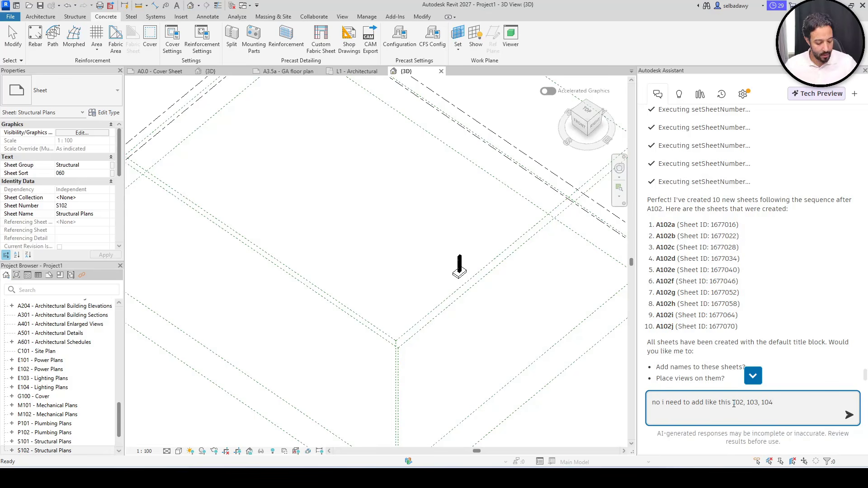
type("A")
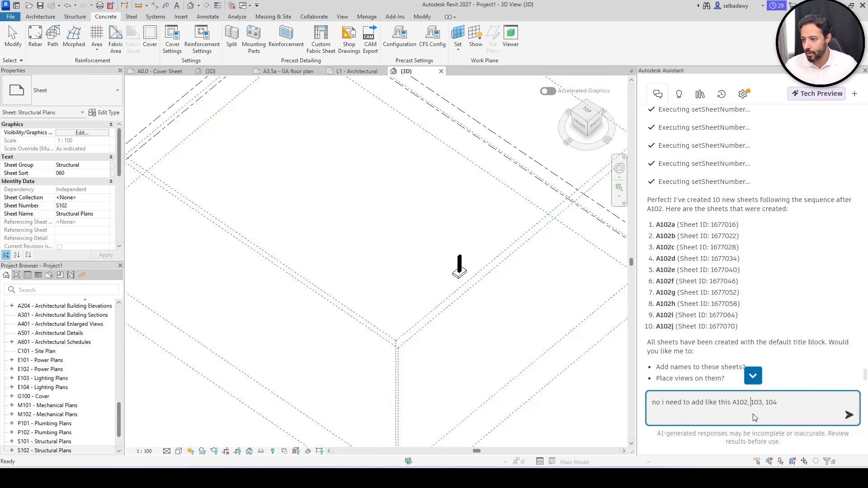
left_click(753, 418)
type("A")
left_click(771, 402)
type("A")
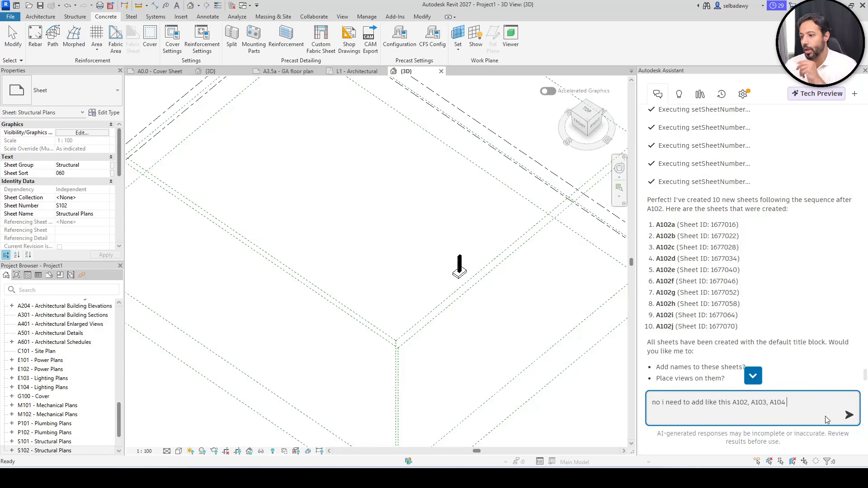
left_click(849, 415)
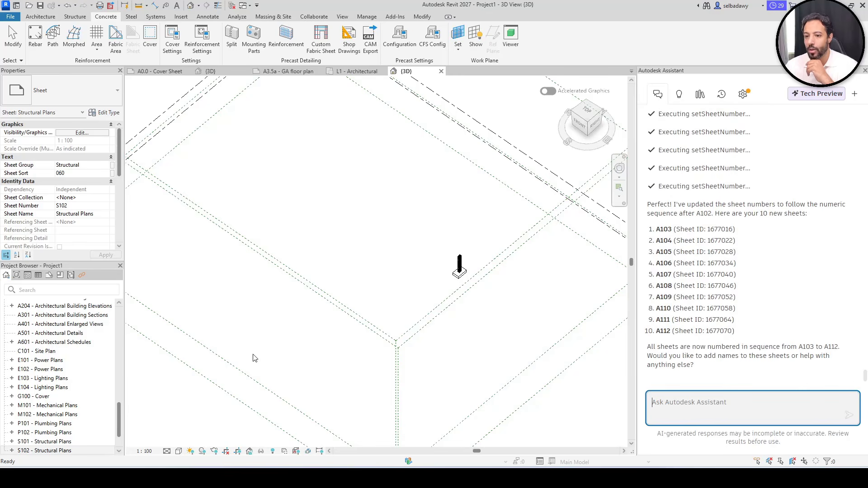
Step: Review the new sheets following A102 in the project's sheet list and compare them with the assistant's replies
scroll(127, 396, "down", 3)
scroll(231, 333, "down", 4)
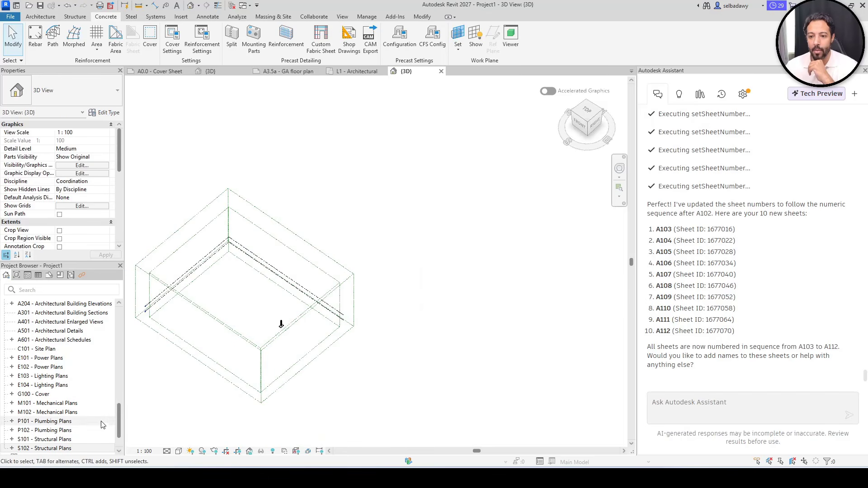
left_click_drag(120, 410, 114, 383)
left_click(53, 357)
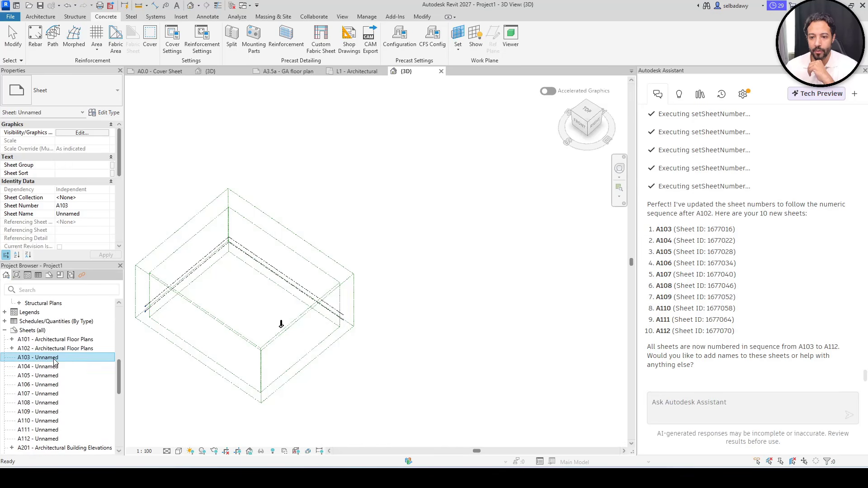
scroll(54, 373, "down", 1)
scroll(53, 375, "down", 3)
scroll(51, 343, "up", 3)
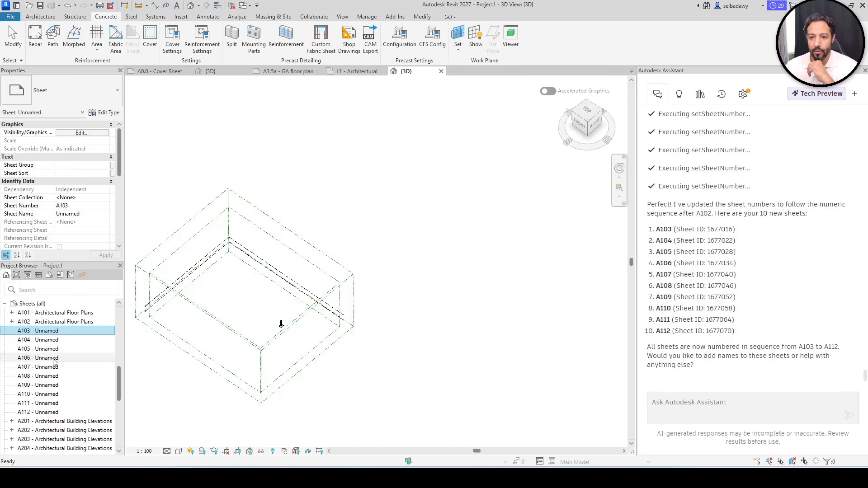
scroll(51, 398, "down", 1)
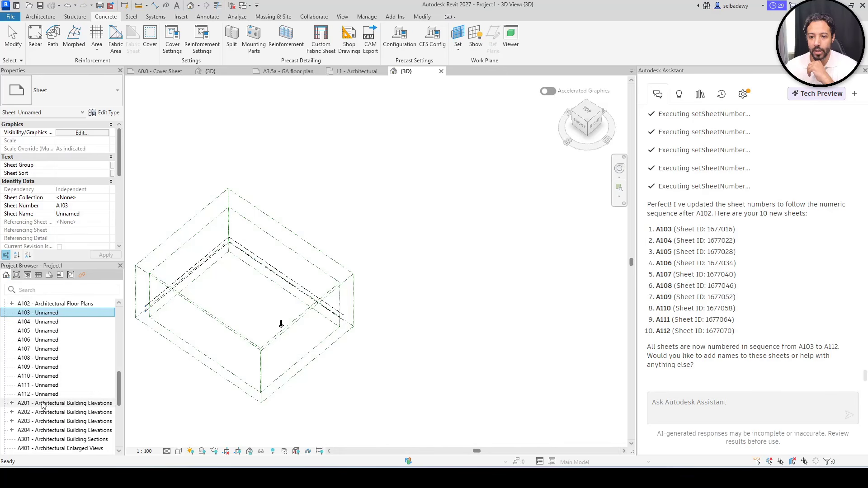
scroll(51, 372, "down", 3)
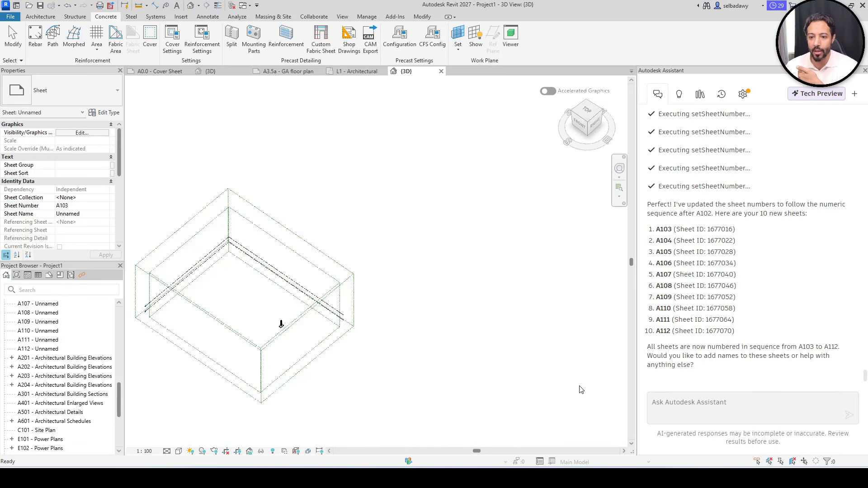
scroll(738, 346, "up", 10)
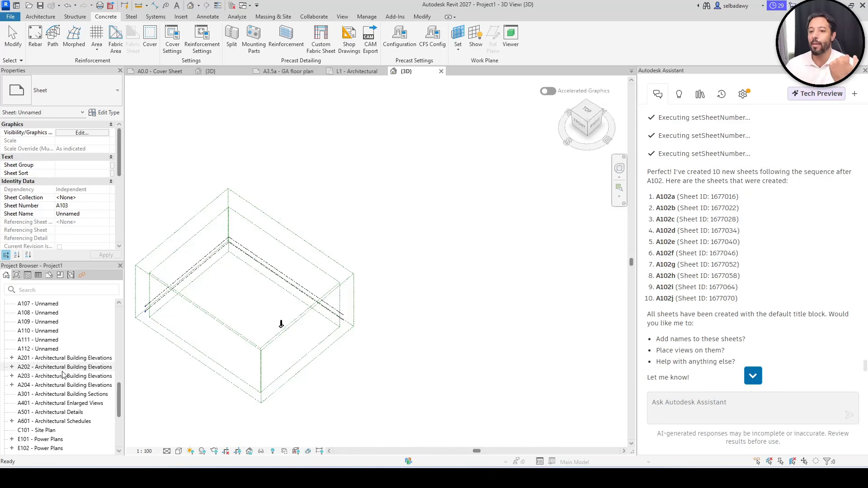
scroll(647, 348, "down", 10)
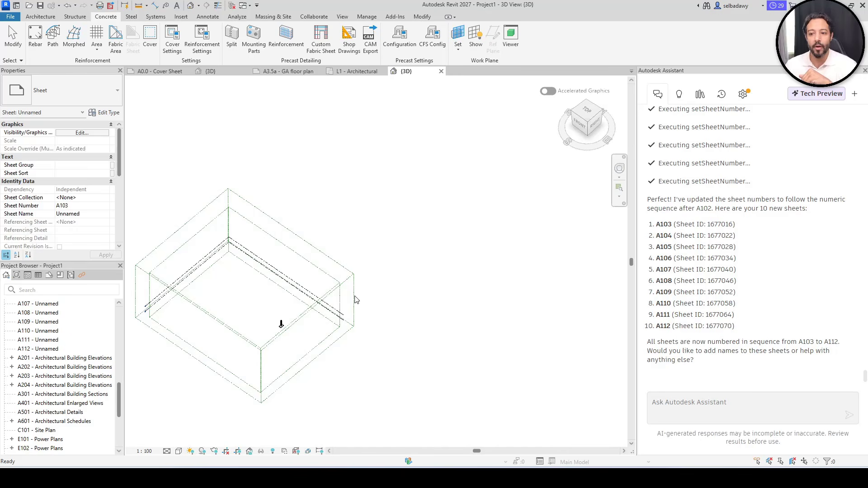
Step: Draw two connected Generic - 200mm structural walls in an L shape in the 3D view, about 21000 mm and 15000 mm long
scroll(355, 297, "up", 3)
scroll(321, 312, "down", 4)
middle_click_drag(294, 316, 357, 355)
scroll(358, 357, "up", 5)
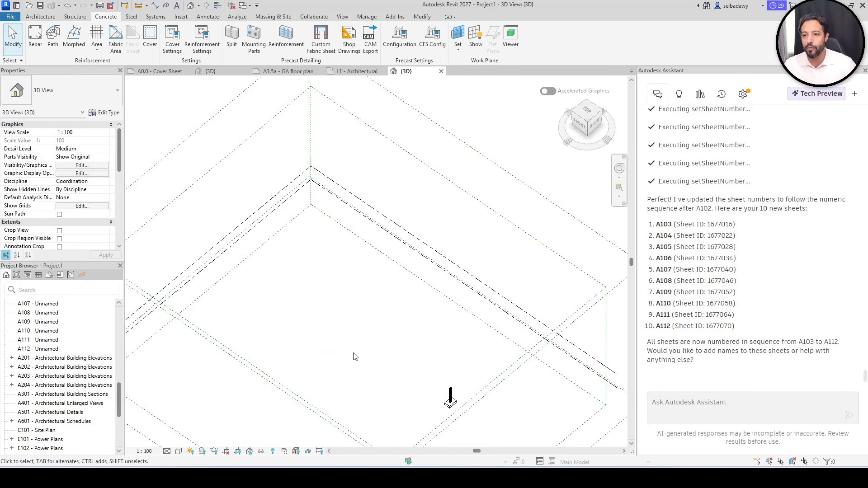
left_click(73, 18)
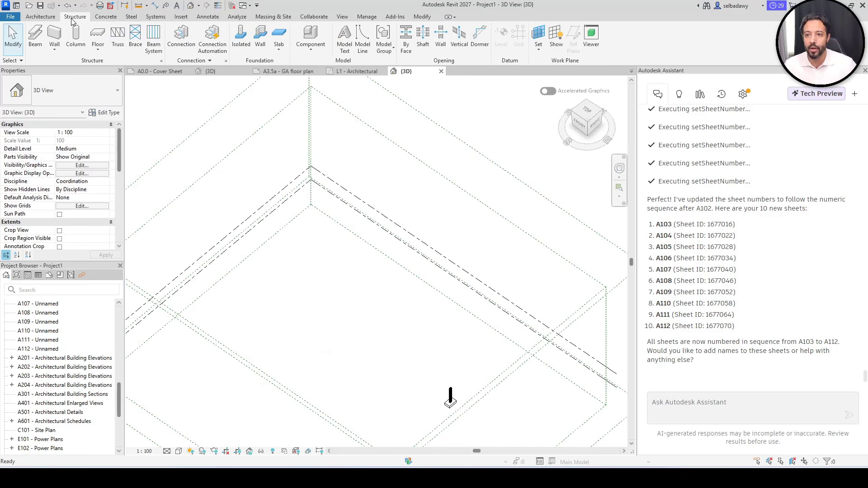
left_click(55, 34)
left_click(306, 279)
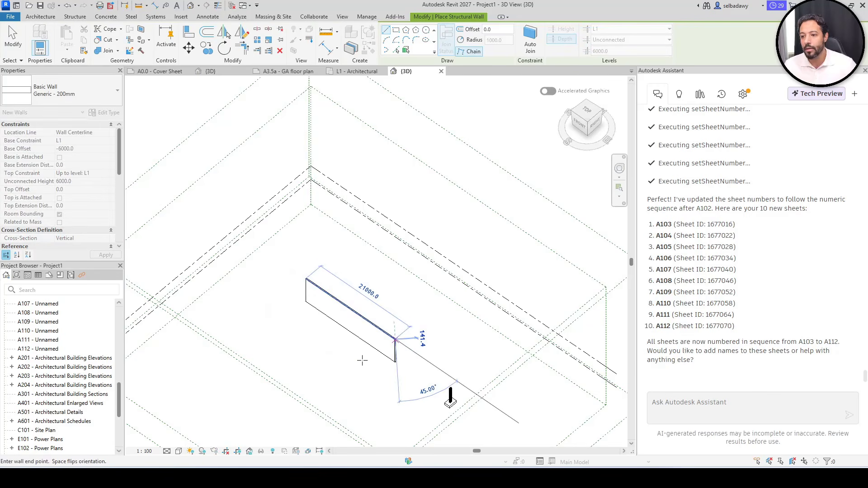
left_click(395, 339)
left_click(337, 388)
key("Escape")
scroll(366, 360, "up", 5)
key("Escape")
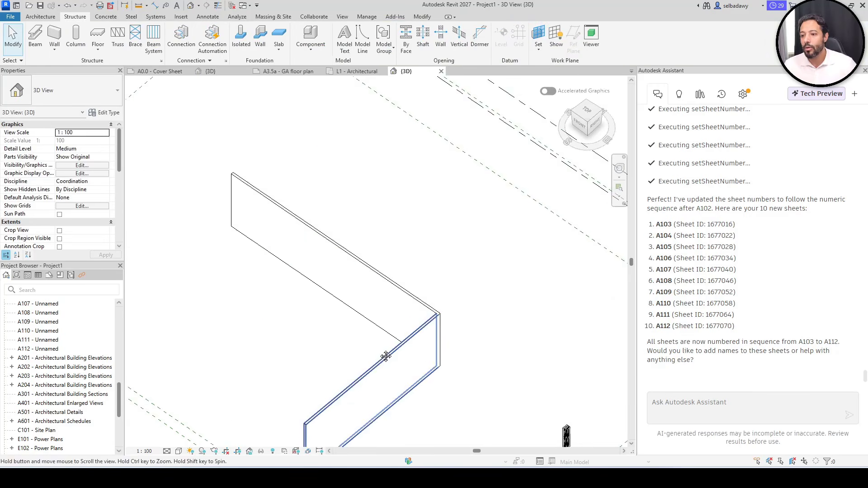
Step: Examine the two new walls and the corner where they join in the 3D view
middle_click_drag(386, 356, 359, 250)
scroll(411, 210, "up", 2)
left_click_drag(426, 176, 372, 304)
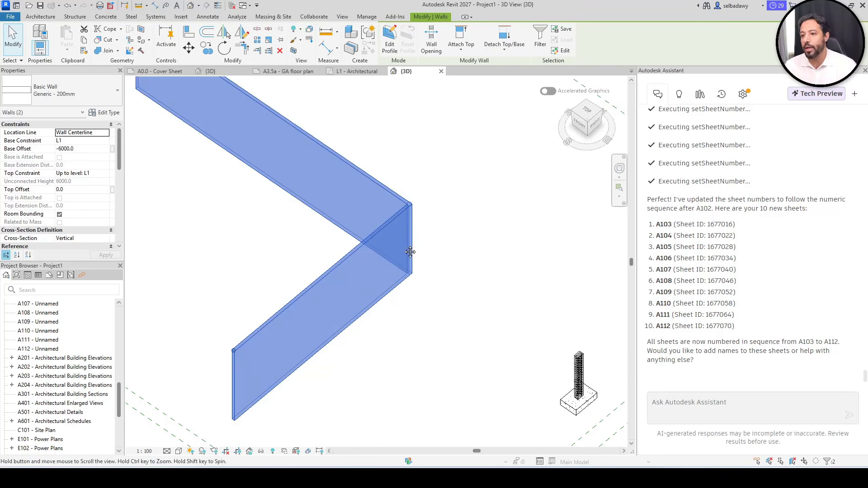
scroll(409, 252, "down", 1)
middle_click_drag(408, 252, 435, 294)
scroll(422, 277, "up", 4)
scroll(430, 267, "down", 3)
middle_click_drag(425, 263, 440, 313)
key("Escape")
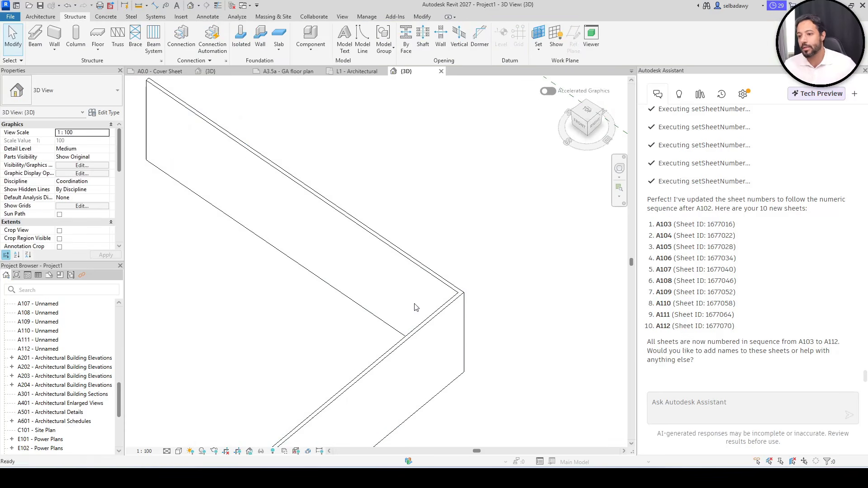
scroll(421, 326, "down", 4)
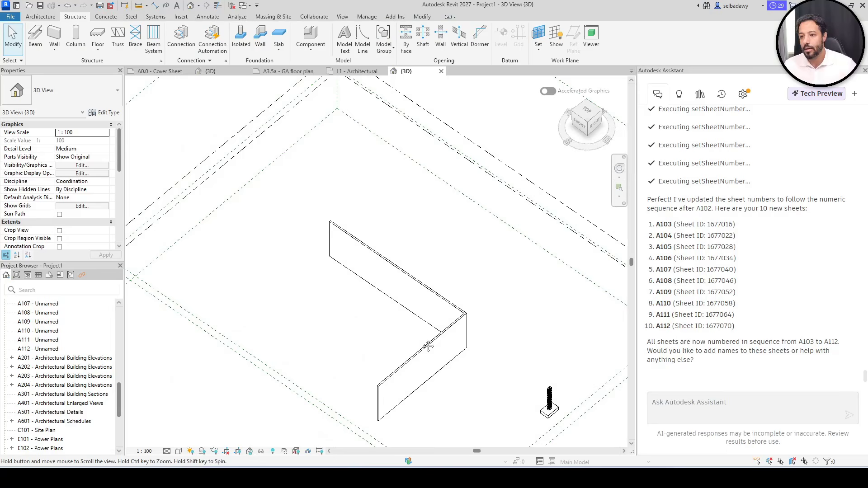
Step: Copy the 15000 mm wall twice along the long wall, leaving gaps of about 6600 mm and 6700 mm
left_click(407, 380)
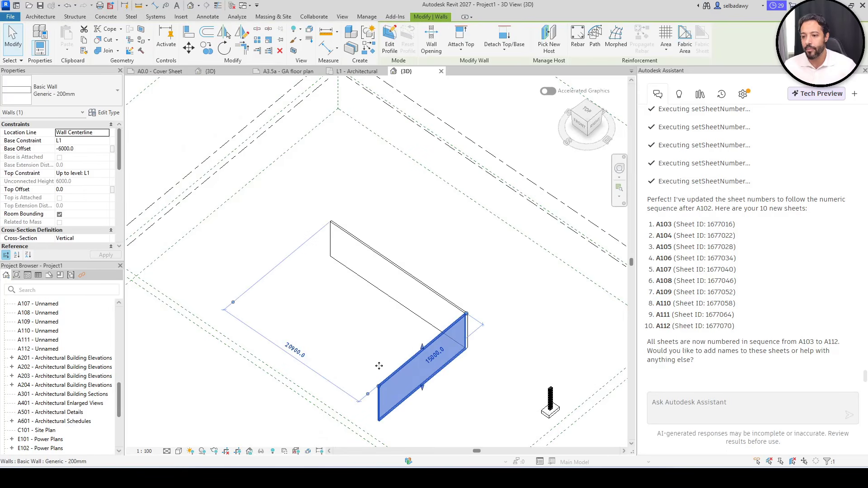
left_click_drag(391, 375, 351, 344)
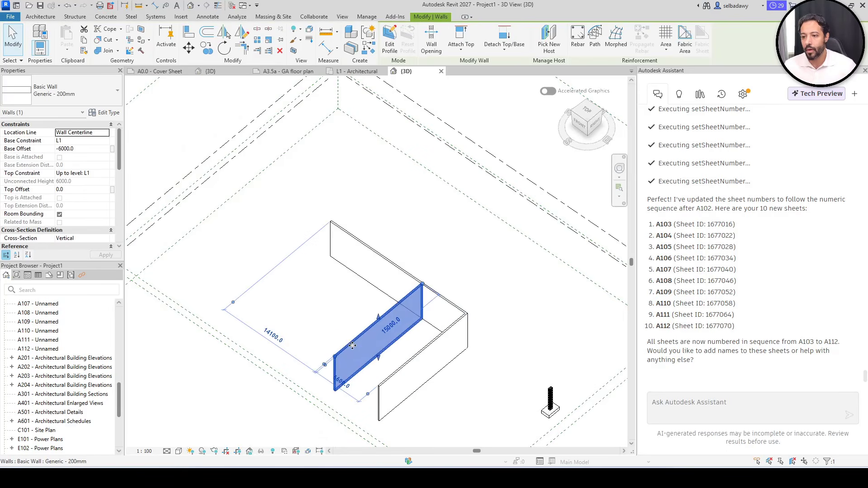
left_click(333, 315)
scroll(437, 369, "up", 1)
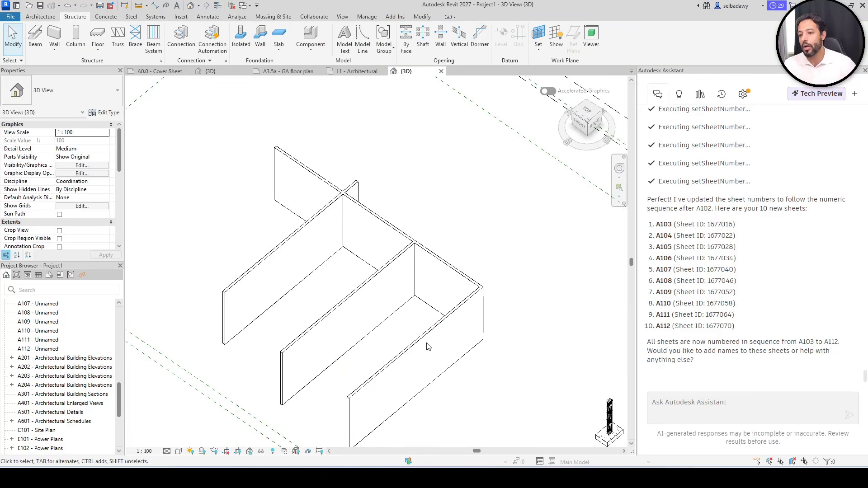
left_click(430, 349)
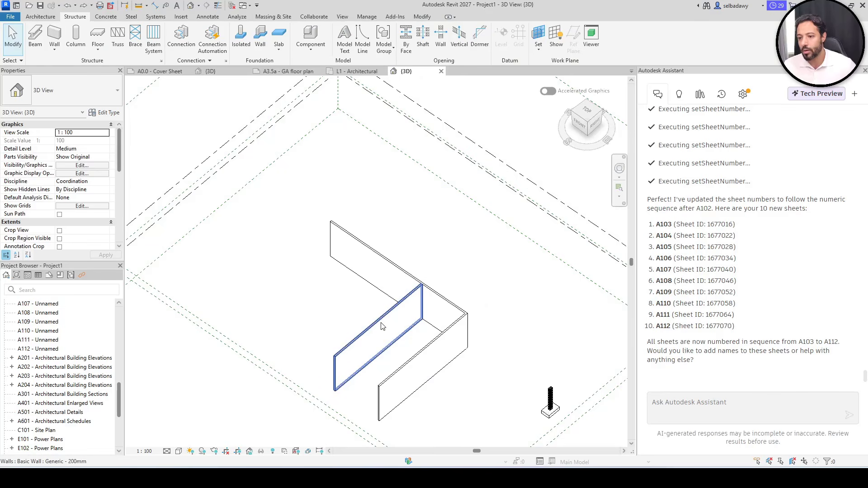
left_click(375, 323)
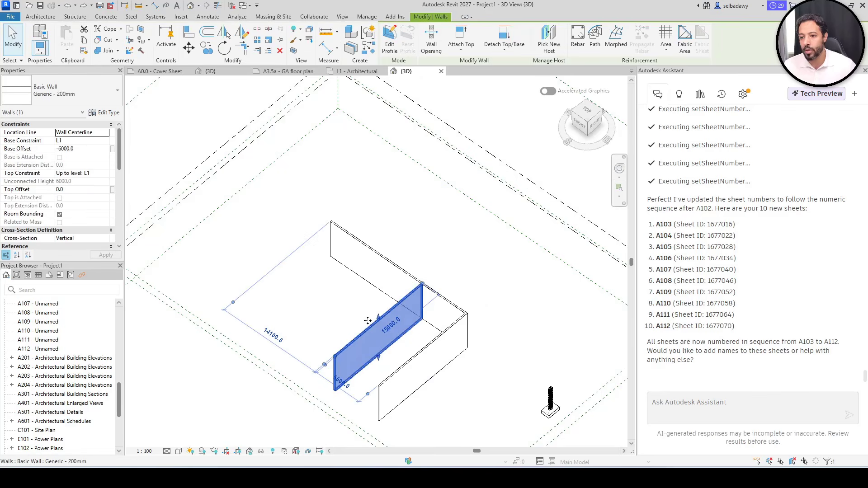
left_click_drag(375, 323, 330, 295)
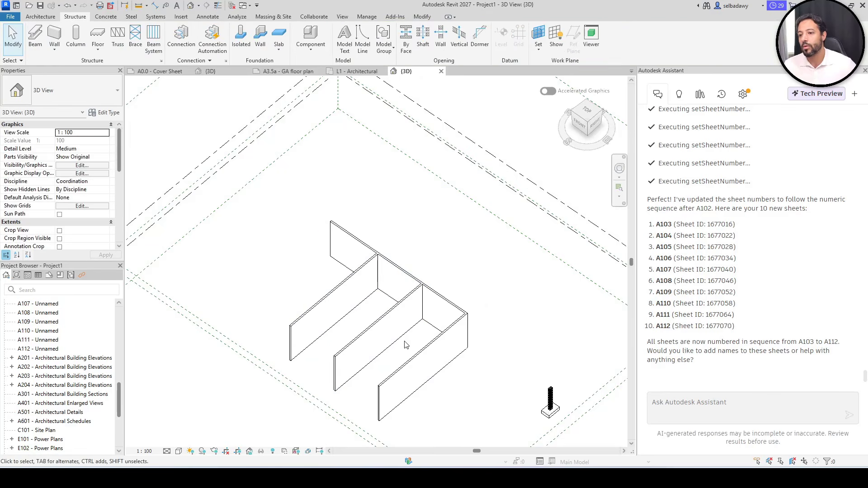
Step: Change the middle of the three parallel walls to the Generic - 300mm wall type
left_click(419, 360)
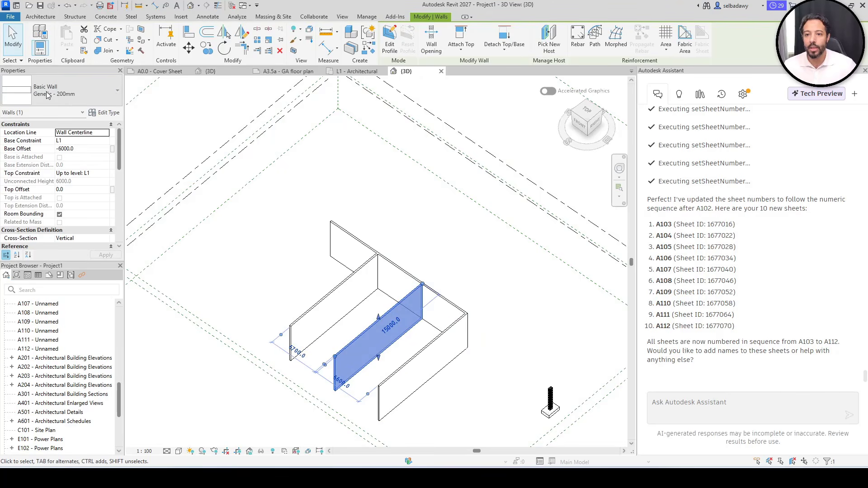
left_click(70, 103)
scroll(70, 136, "up", 3)
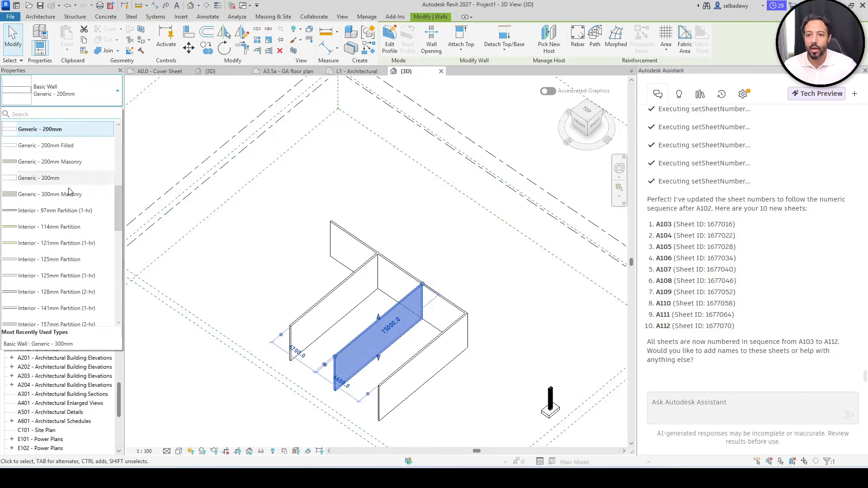
left_click(75, 182)
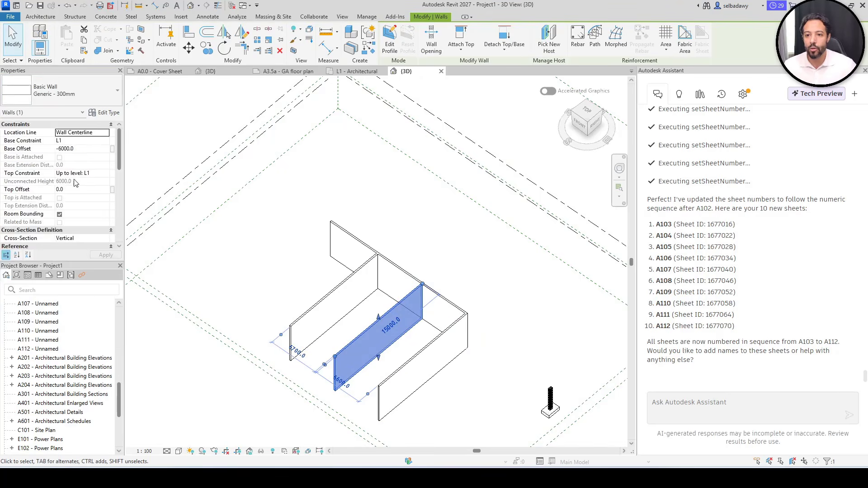
Step: Change the parallel wall farthest from the L-shaped corner to the Generic - 150mm wall type
left_click(337, 306)
left_click(334, 295)
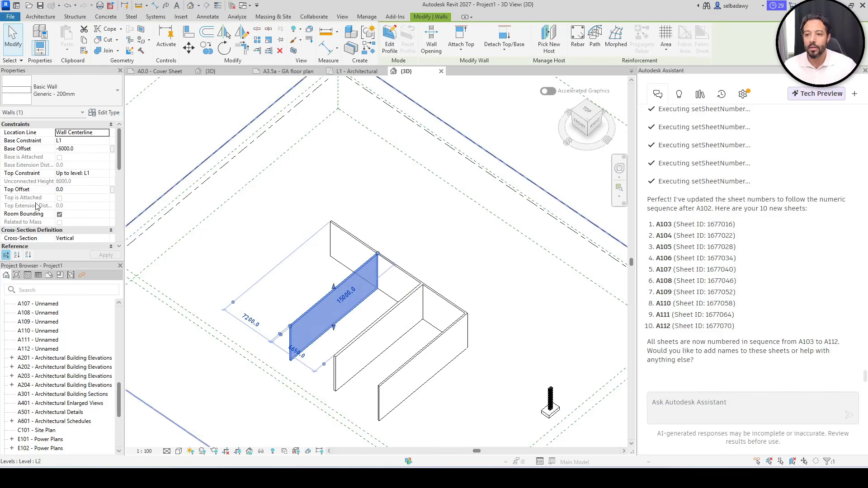
left_click(68, 93)
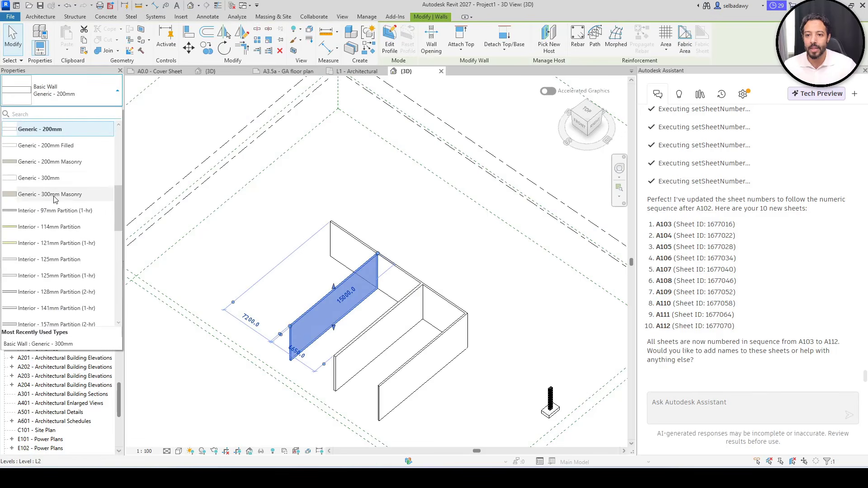
scroll(70, 185, "up", 2)
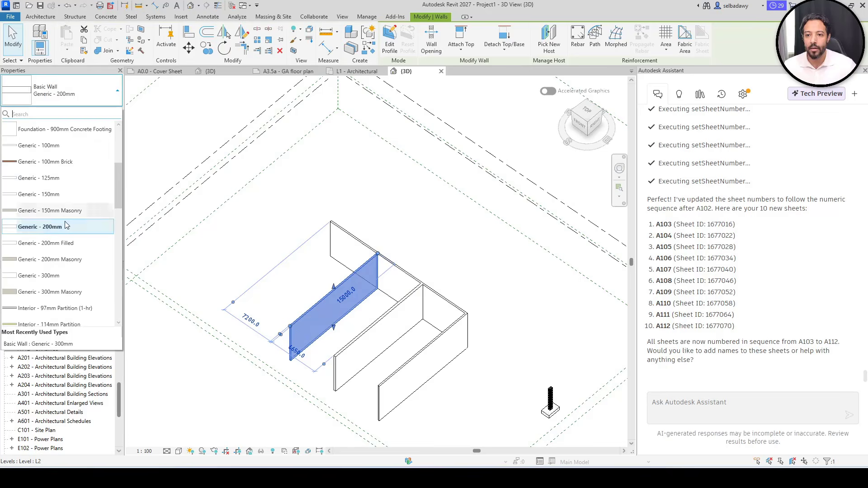
left_click(48, 195)
scroll(353, 281, "up", 2)
left_click(404, 314)
scroll(403, 313, "down", 2)
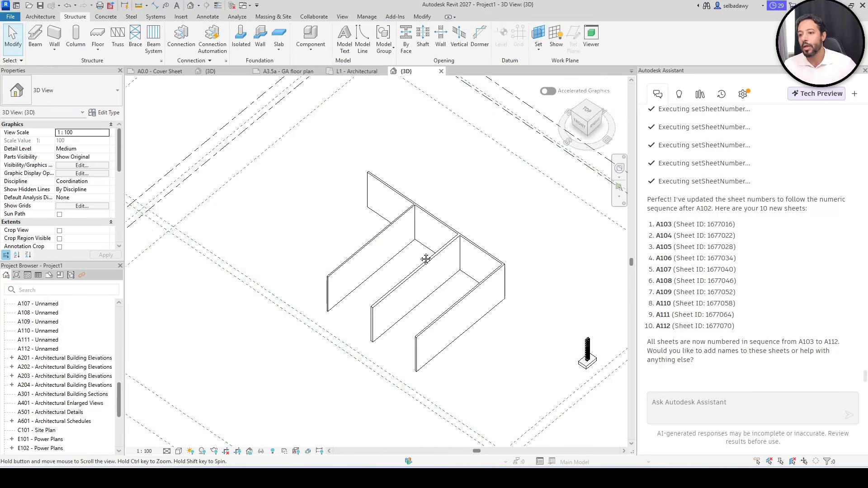
scroll(427, 256, "up", 1)
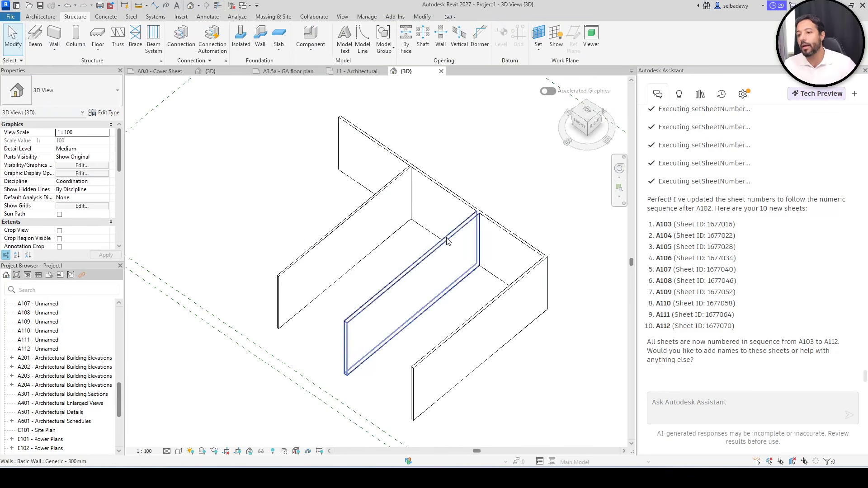
Step: Ask Autodesk Assistant for the wall thicknesses in the project with the prompt "عايز اعرف سمك الحوائط في المشروع"
left_click(738, 411)
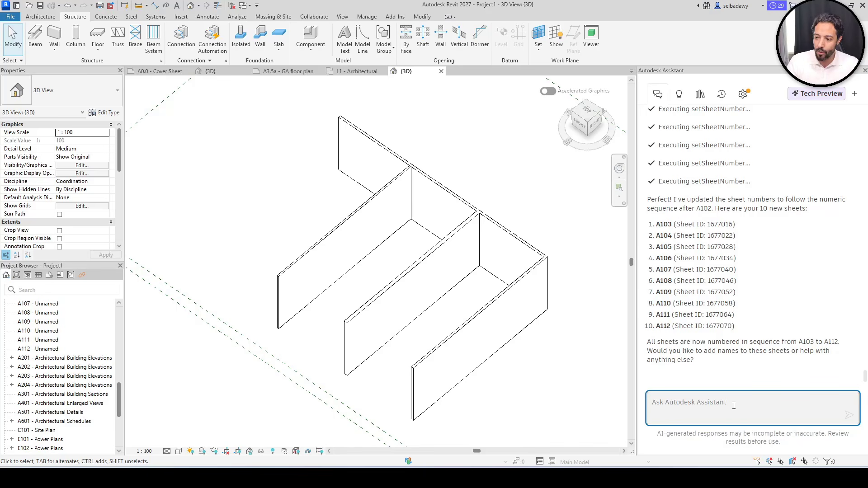
type("uh")
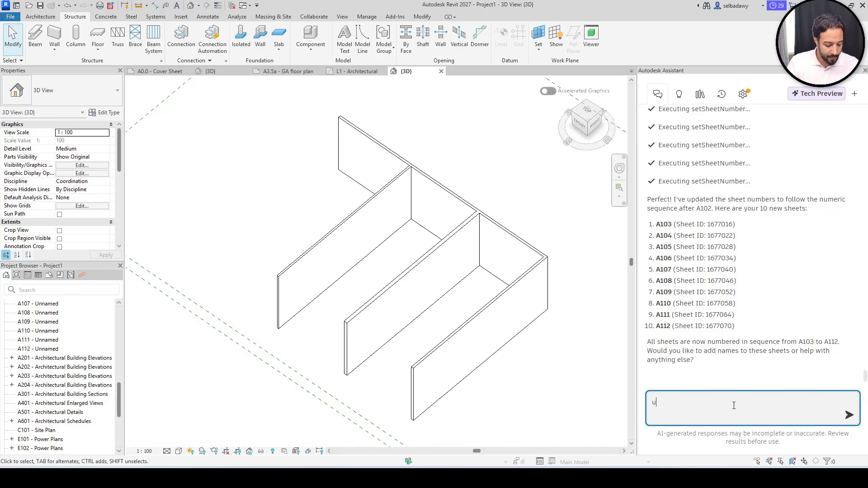
key("BackSpace")
key("BackSpace")
type("عايز ا")
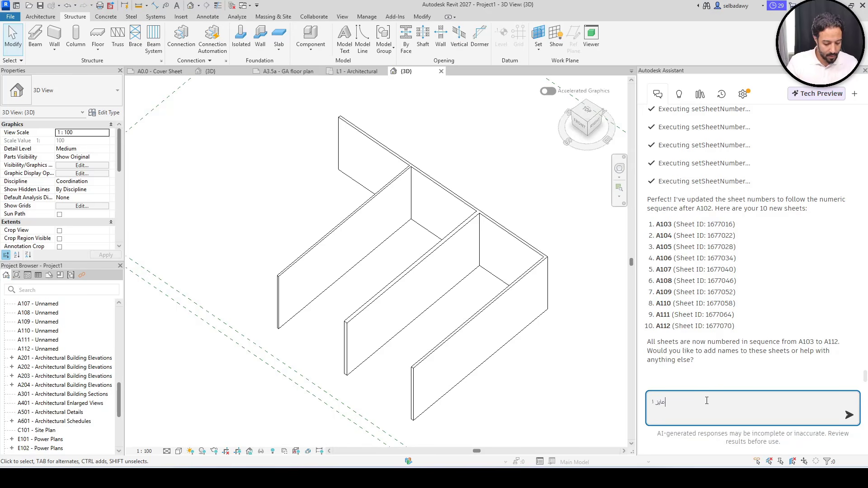
type("عرف سمك الا")
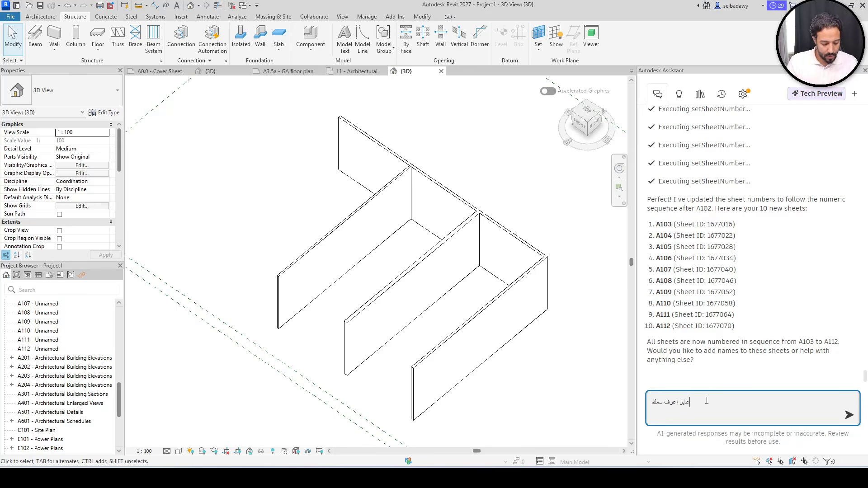
key("BackSpace")
key("BackSpace")
key("BackSpace")
key("BackSpace")
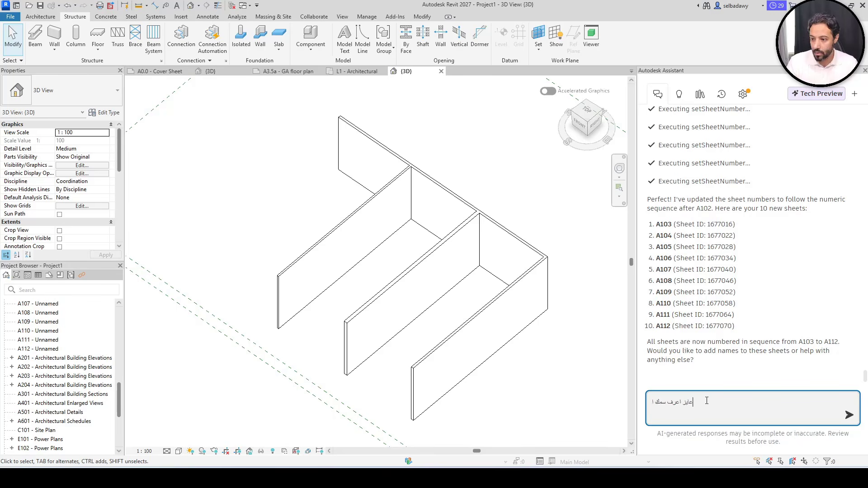
type("الح")
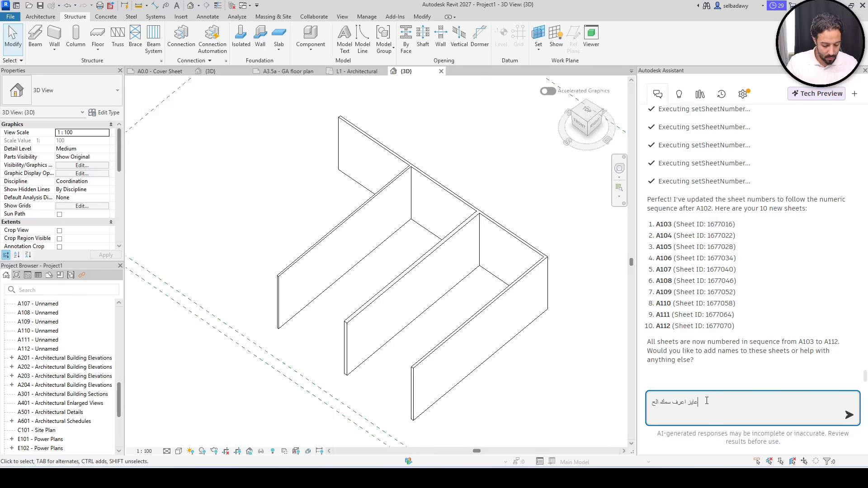
type("وائط ف")
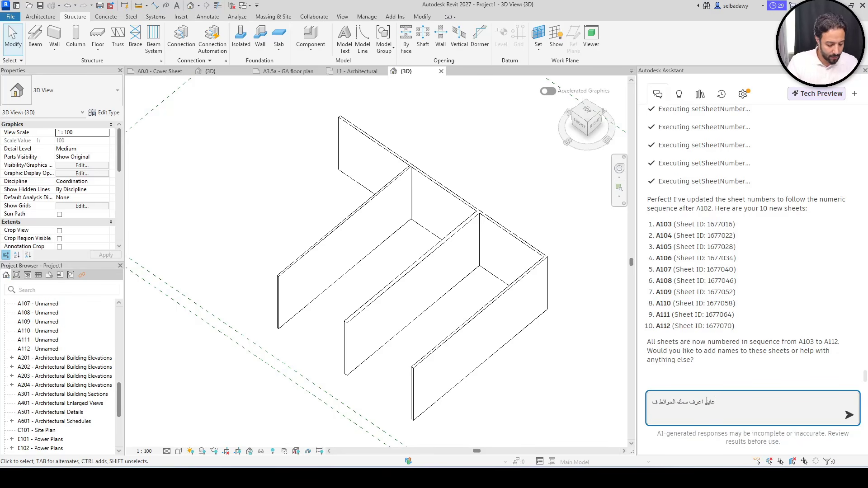
type("ي المشروع")
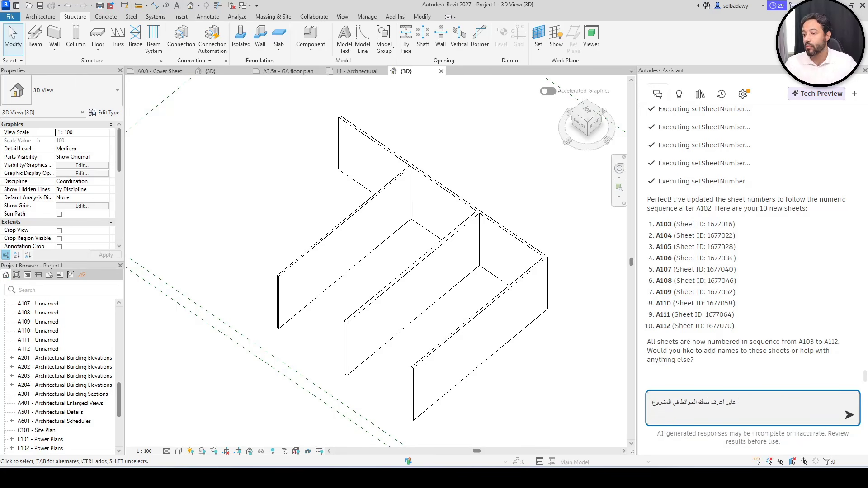
key("Return")
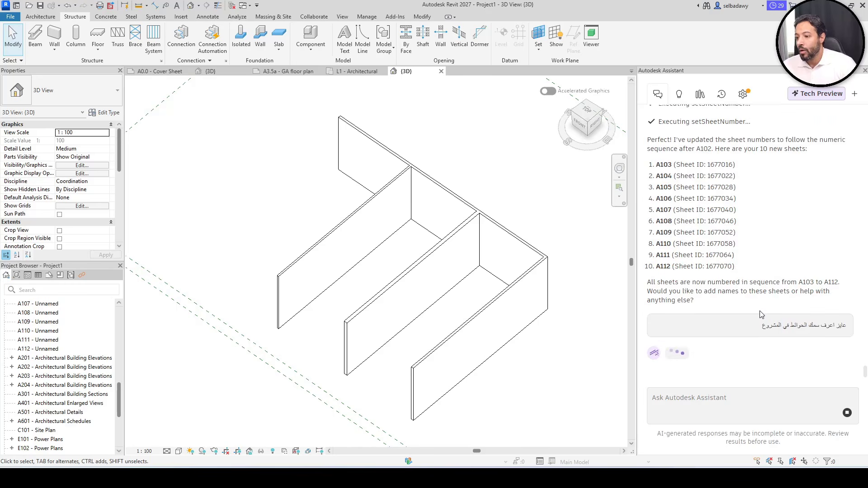
scroll(782, 280, "up", 5)
scroll(782, 281, "up", 1)
scroll(764, 307, "down", 10)
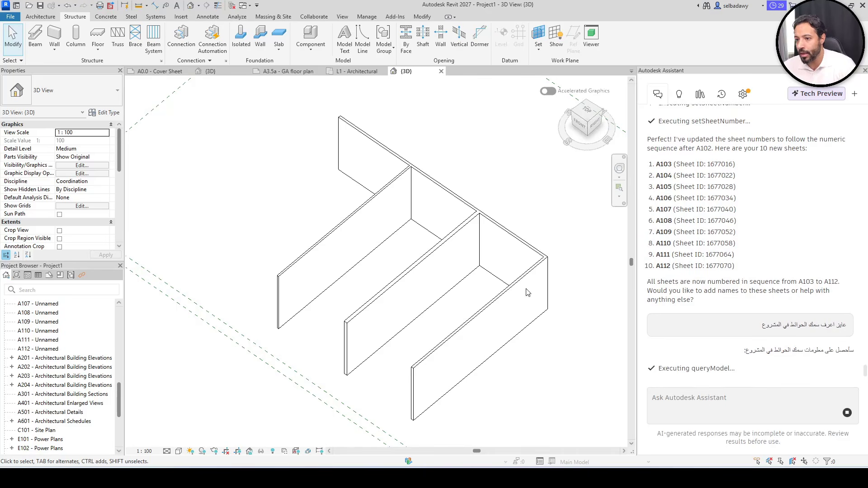
Step: Ask Autodesk Assistant to color each wall differently for review with the prompt "ممكن الوان كل حائط بالون مختلف للمراجه"
left_click(674, 402)
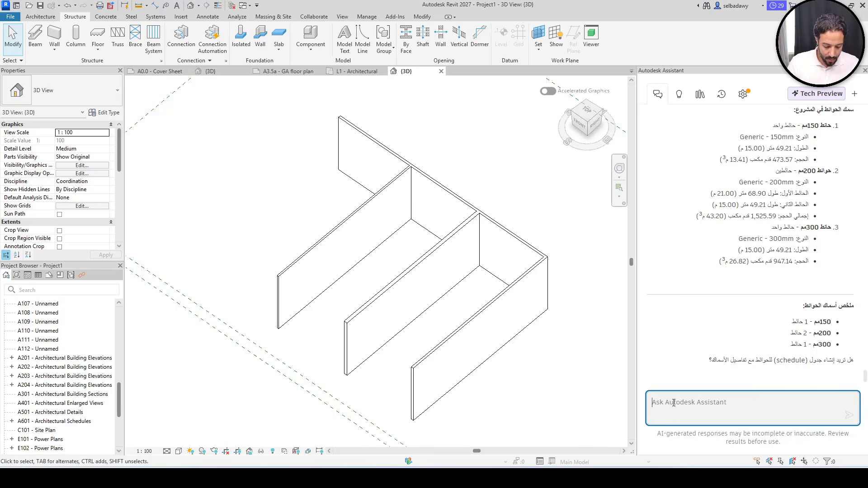
type("سمك")
type("ن")
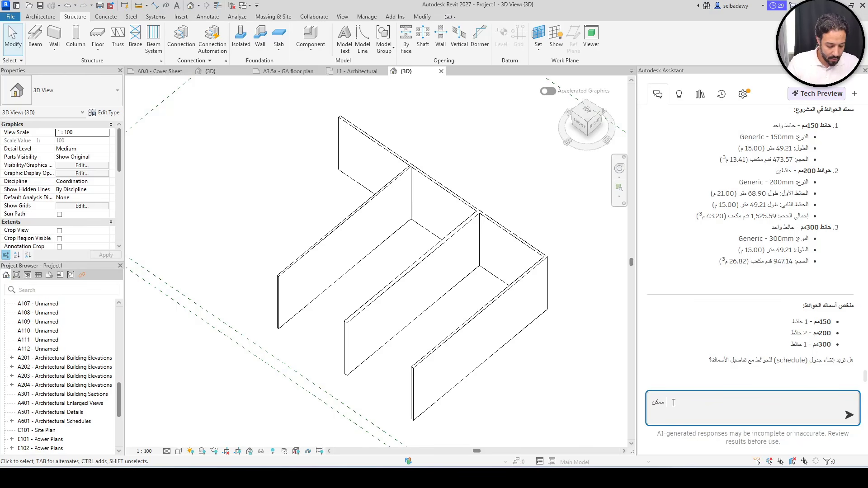
type("الو")
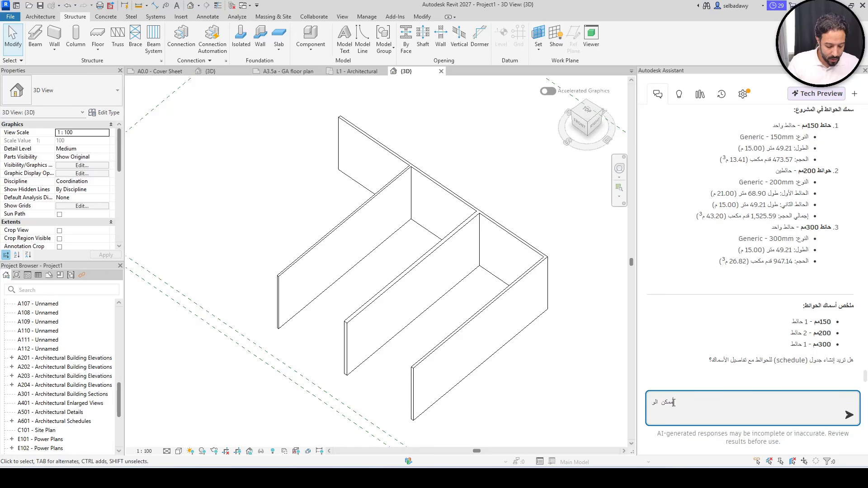
type("ان كل")
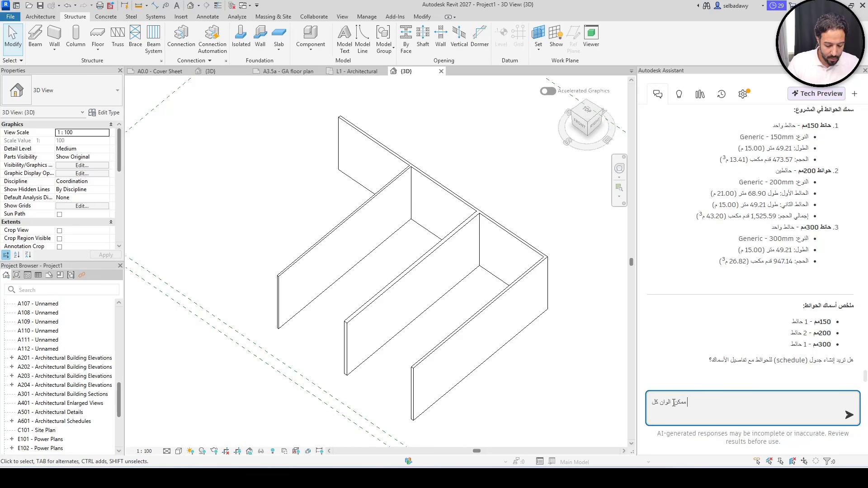
type(" حا")
type("ئط")
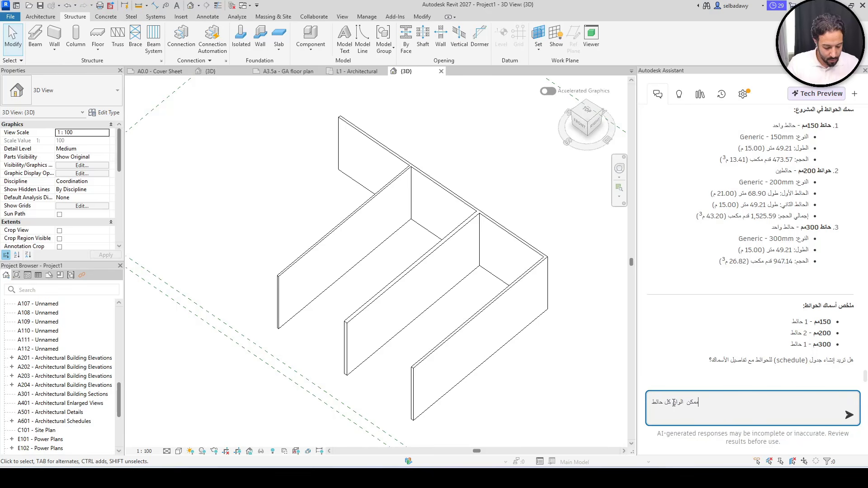
type(" بالون")
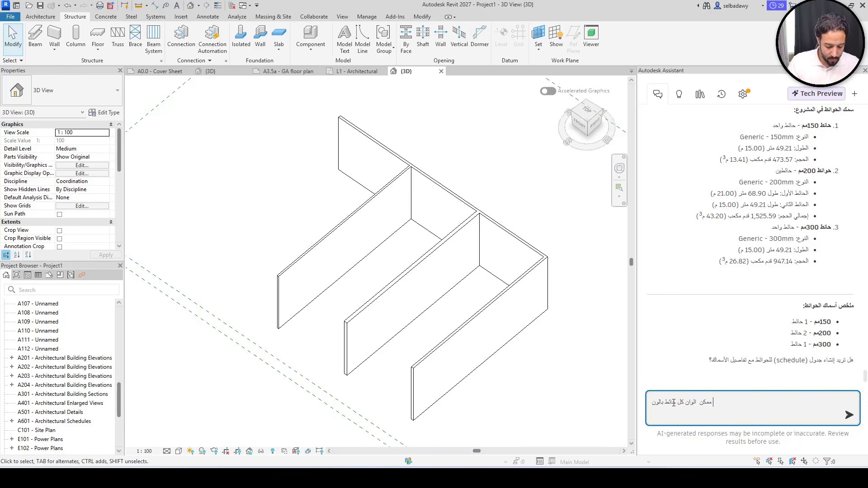
type(" مختلف")
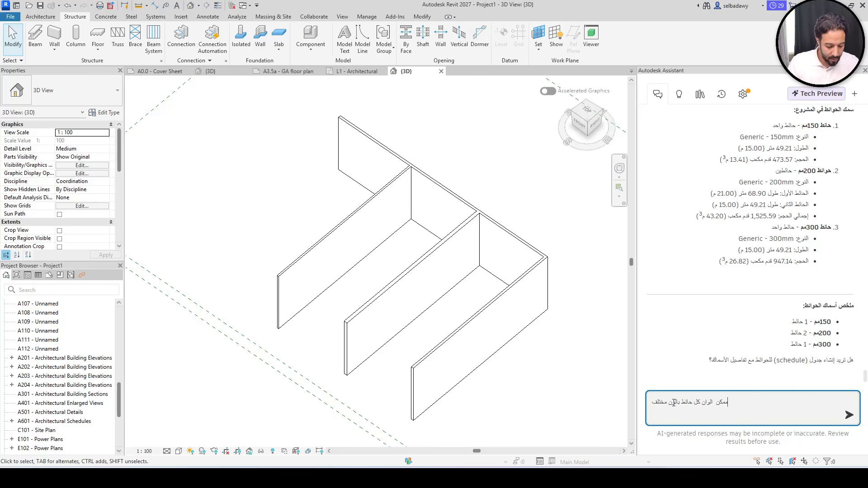
type(" للمراجه")
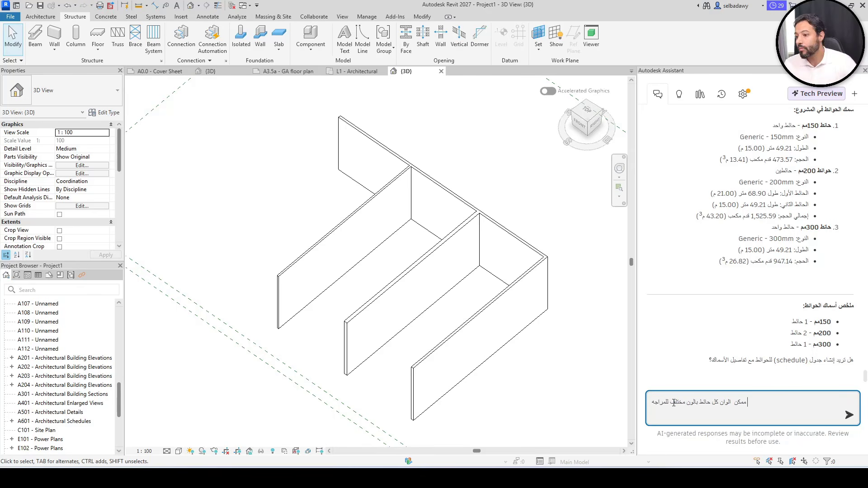
key("Return")
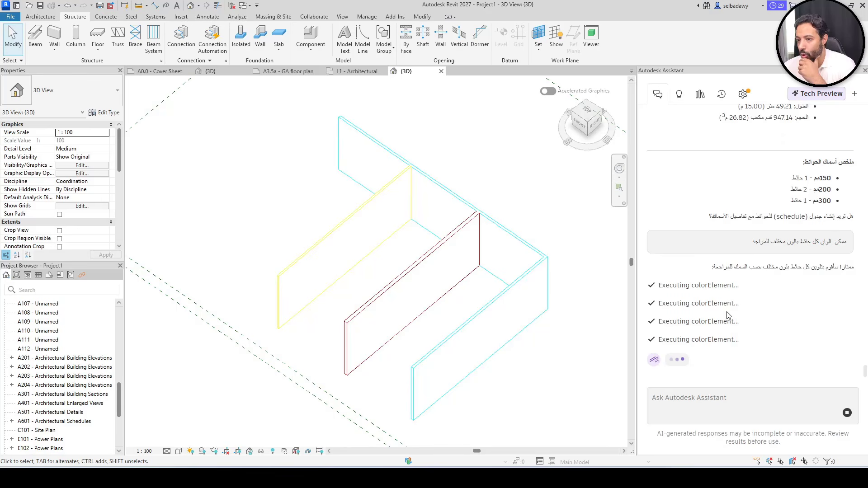
Step: Examine the colors applied to the walls in the 3D view
scroll(366, 206, "up", 6)
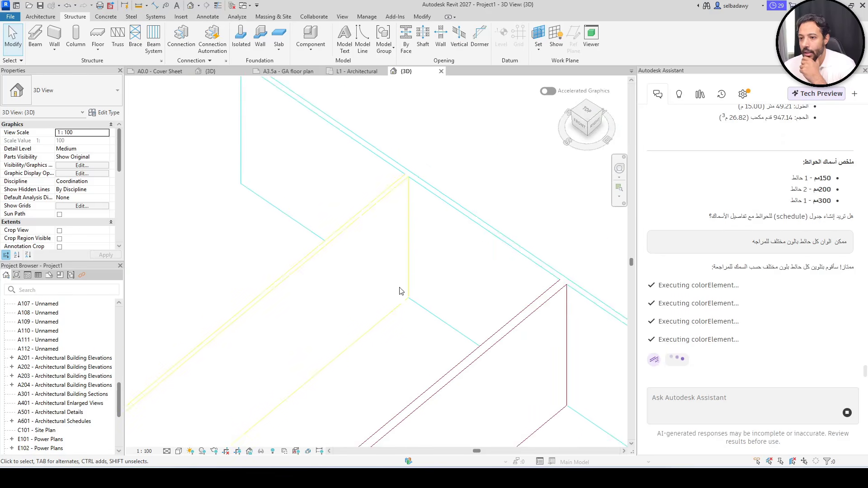
scroll(366, 206, "down", 6)
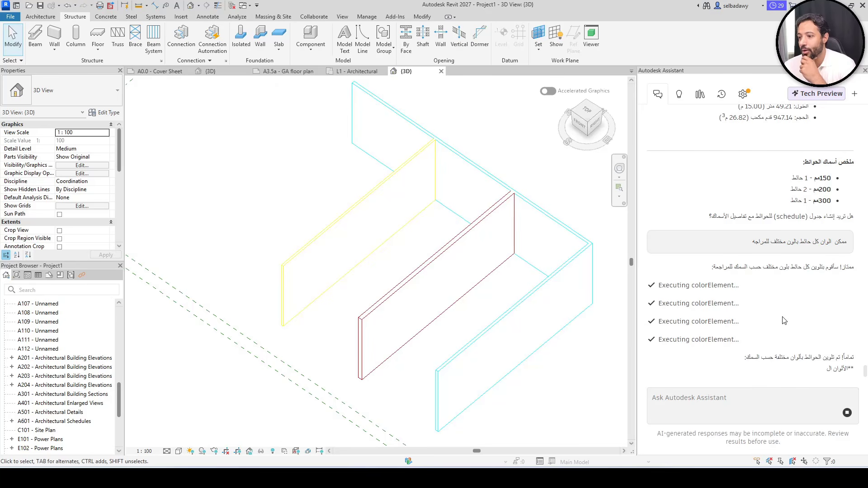
scroll(533, 213, "down", 5)
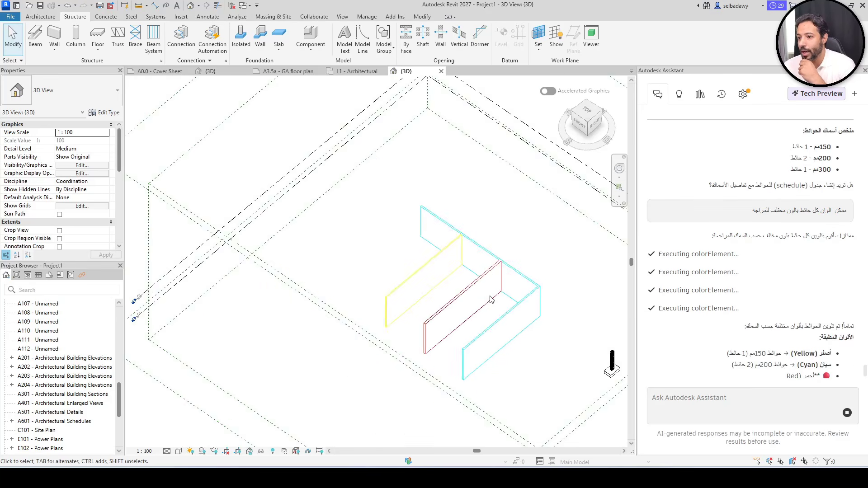
scroll(469, 272, "up", 4)
scroll(468, 273, "up", 1)
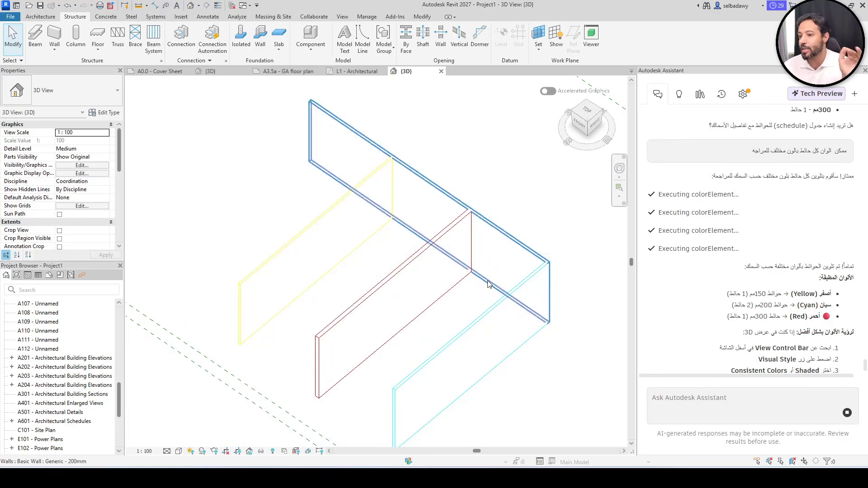
scroll(493, 316, "down", 2)
scroll(472, 322, "up", 1)
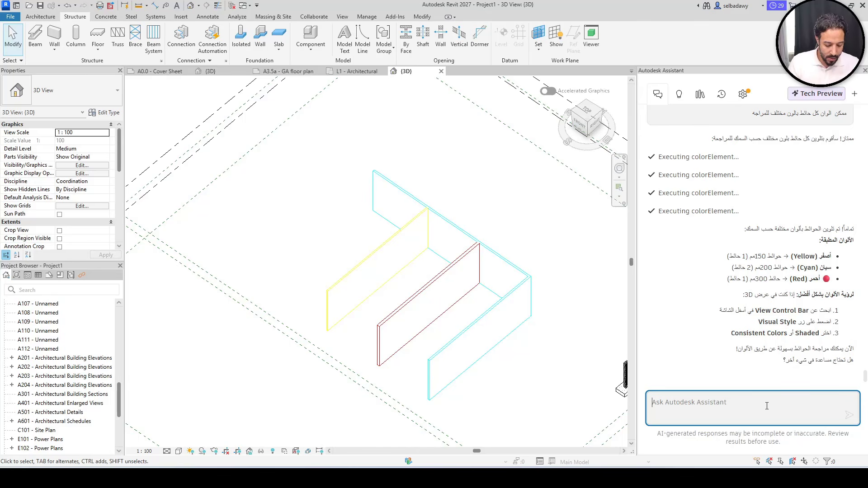
Step: Ask Autodesk Assistant for the number of bricks in each wall with "عدد الطوب في كل حائط" and review the conversation's wall data
type("عدد")
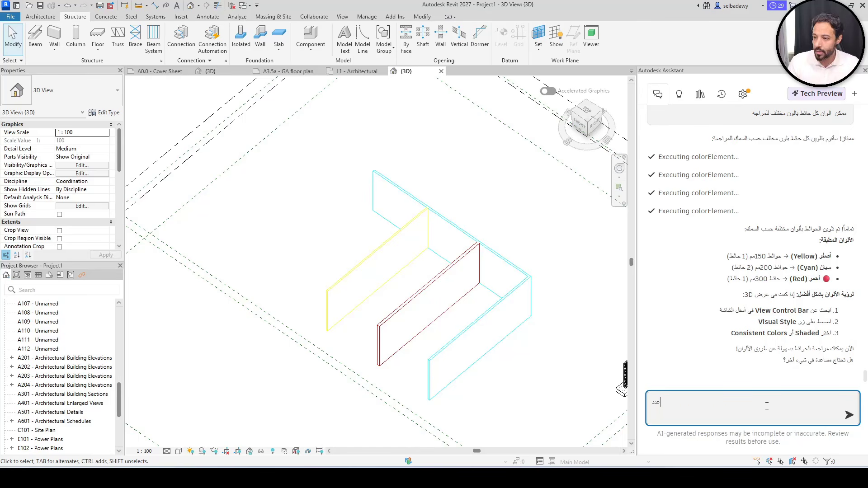
type(" الطو")
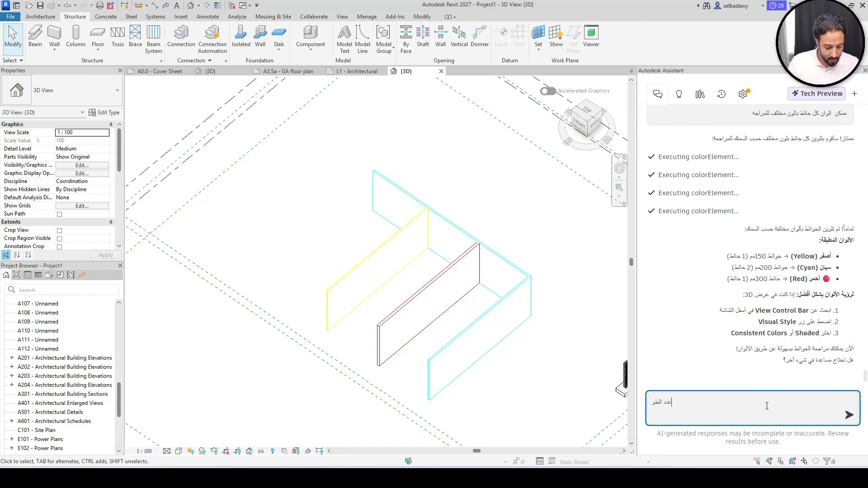
type("ب في كل ")
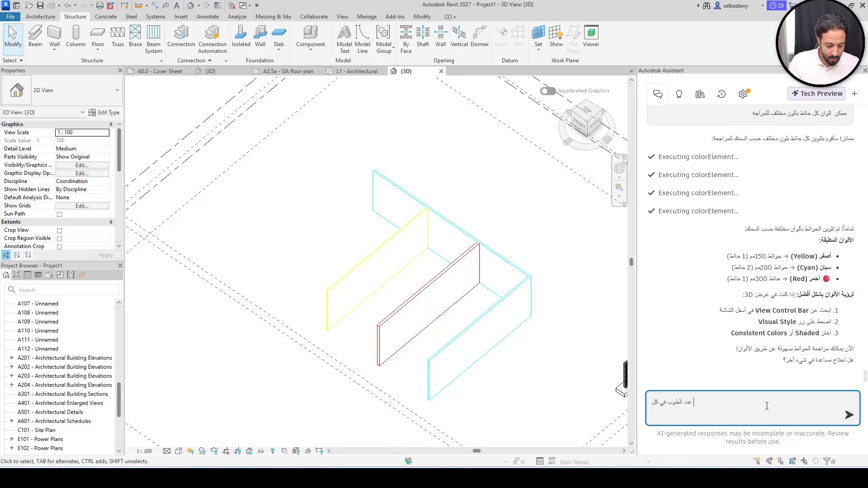
type("حائط")
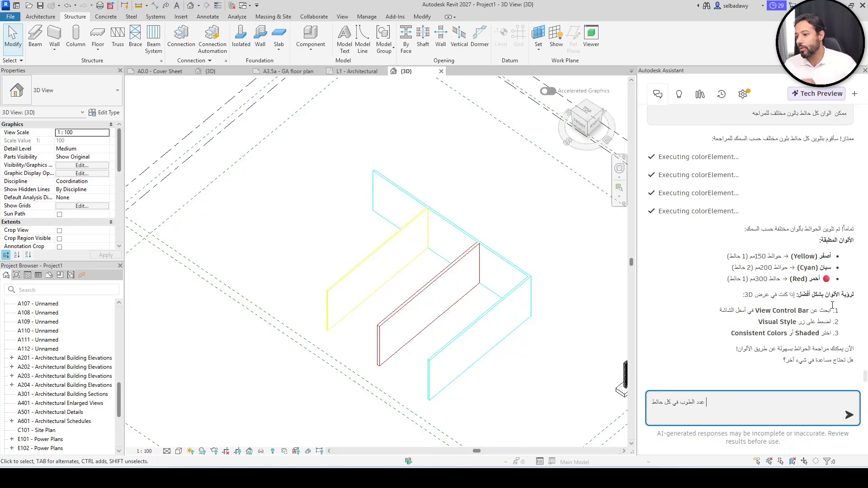
key("Return")
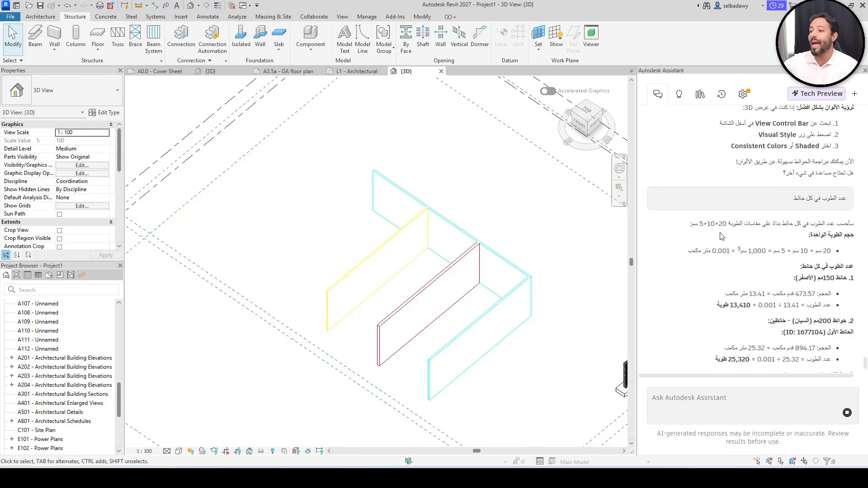
scroll(790, 262, "up", 10)
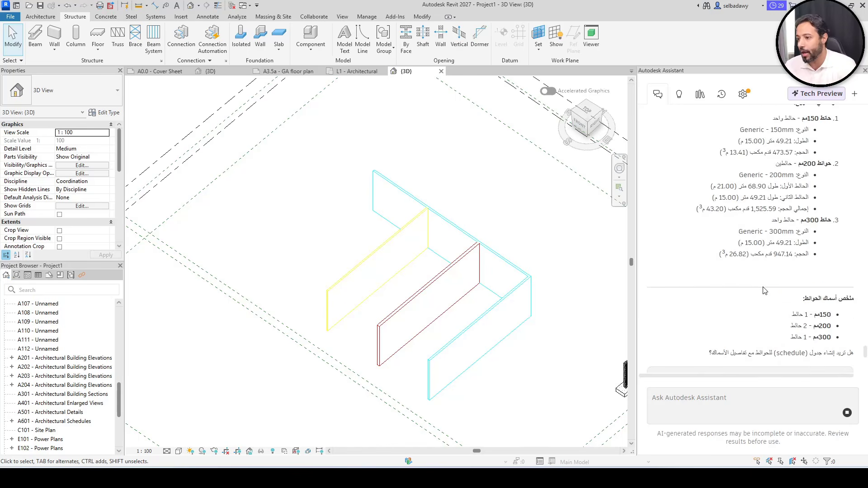
Step: Review the Assistant conversation from the earlier sheet and color requests through to the per-wall brick calculation
scroll(796, 262, "down", 15)
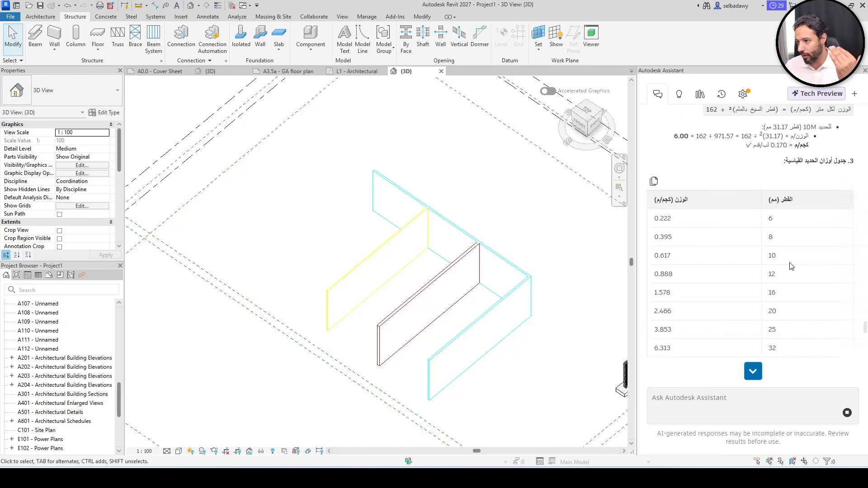
scroll(794, 262, "up", 20)
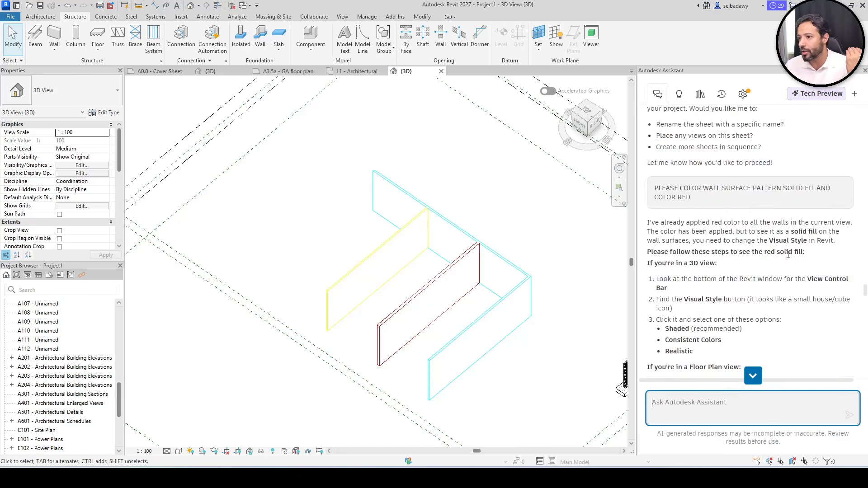
scroll(781, 253, "down", 20)
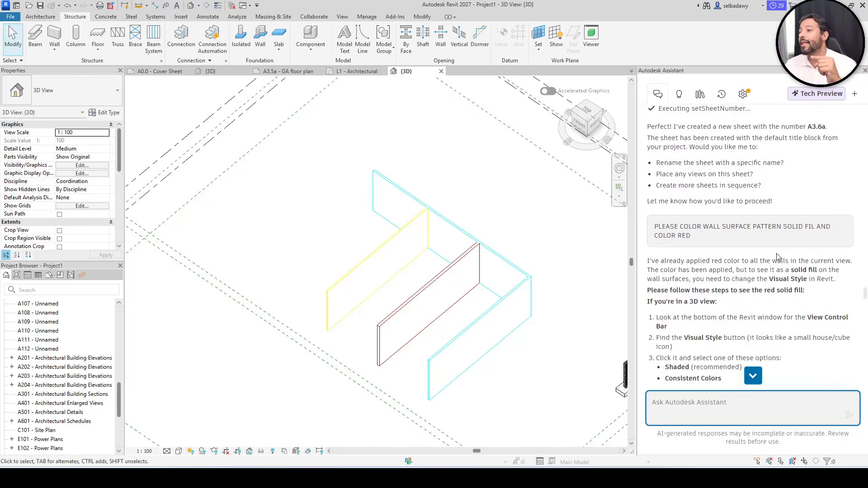
scroll(780, 264, "up", 15)
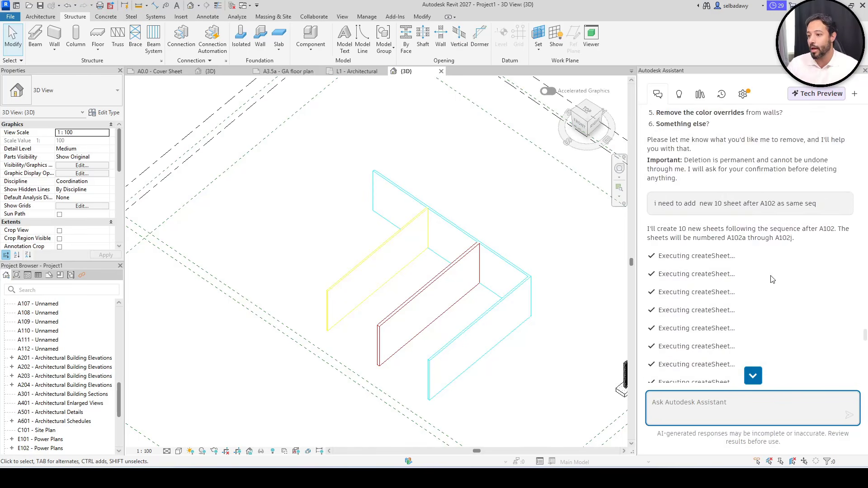
scroll(764, 299, "down", 15)
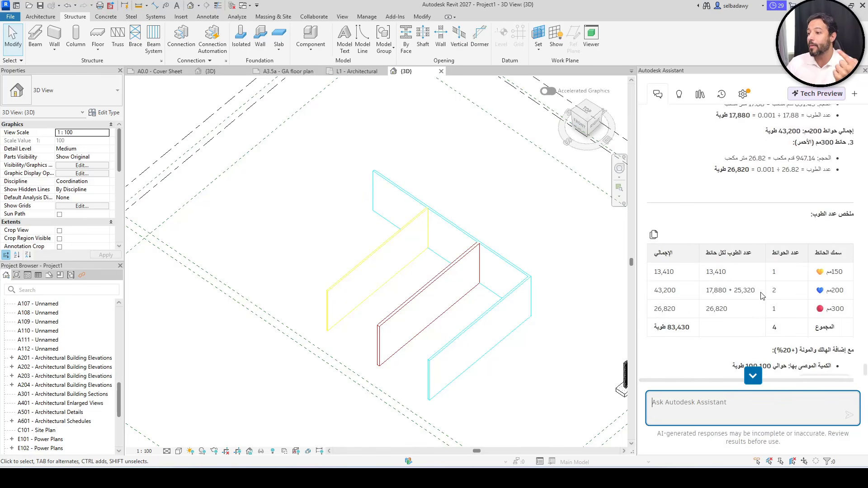
scroll(774, 303, "up", 10)
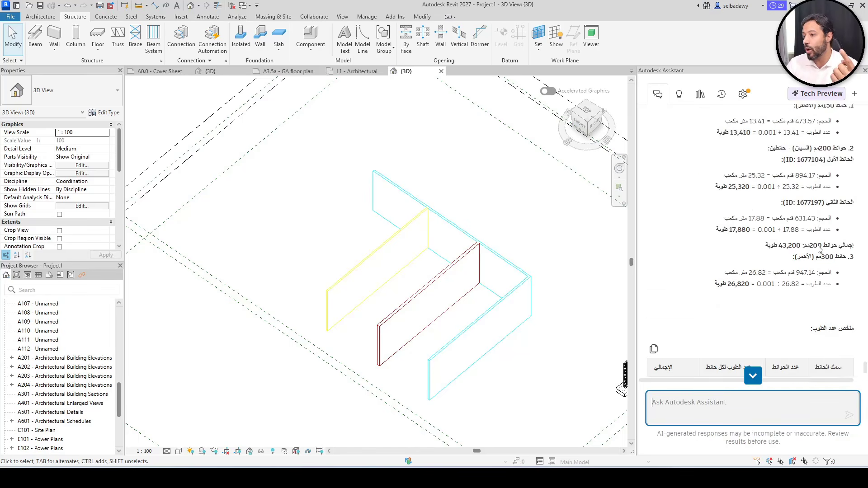
scroll(814, 236, "up", 2)
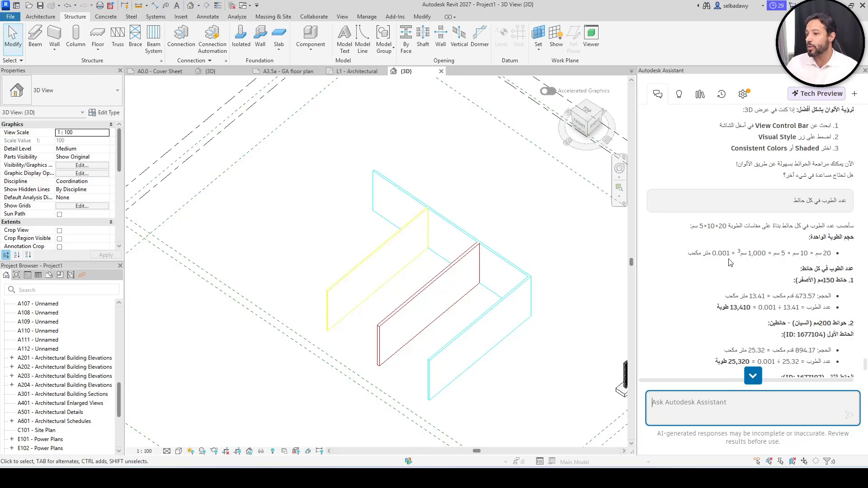
scroll(814, 258, "down", 4)
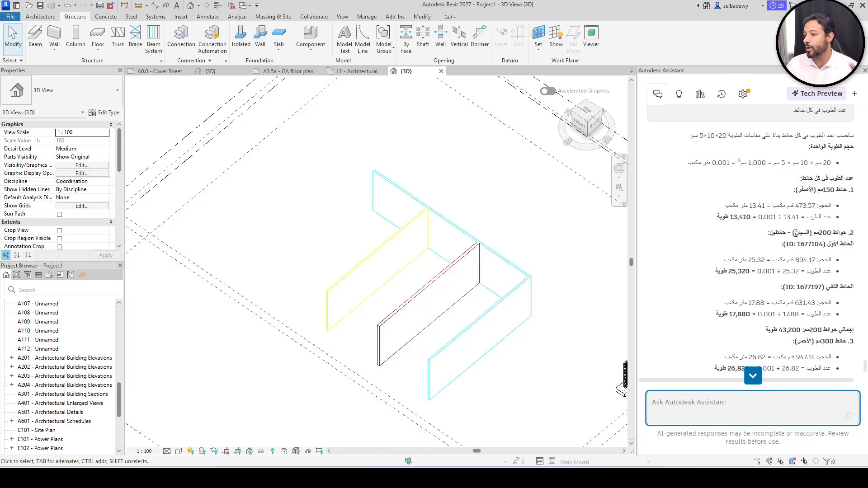
Step: Compare the brick summary table by wall thickness with the wall volumes and calculations in the Assistant's replies
scroll(796, 233, "down", 10)
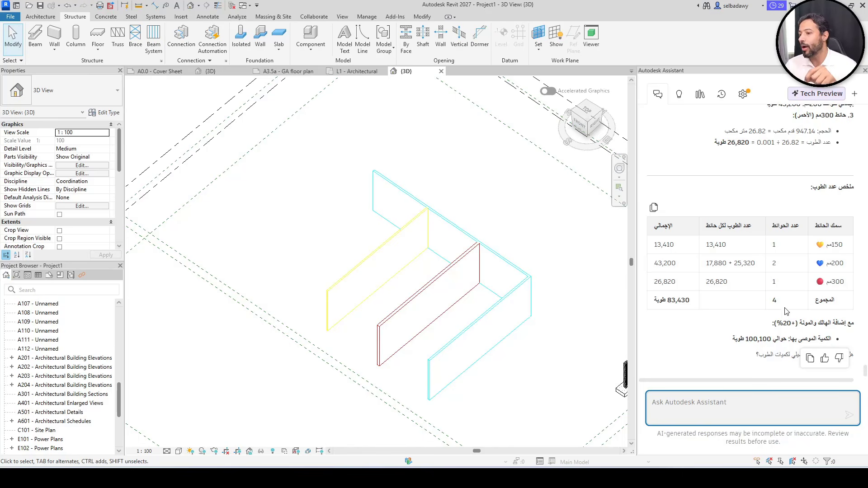
scroll(805, 330, "up", 1)
scroll(809, 334, "down", 1)
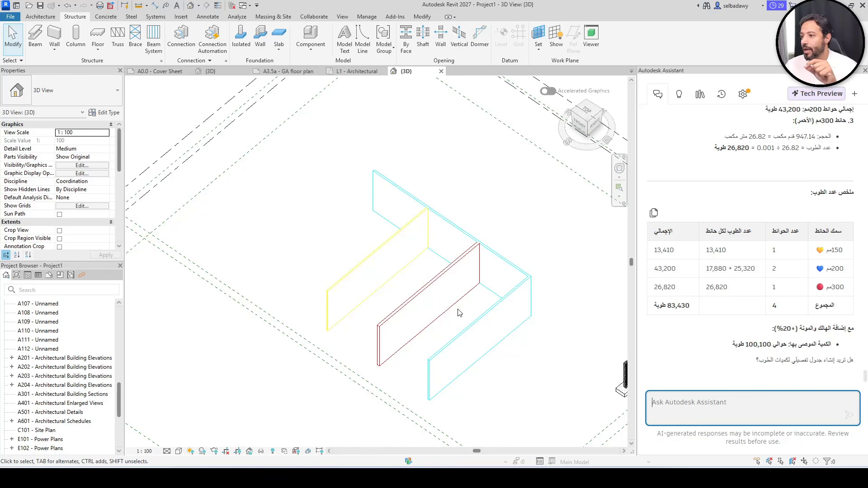
scroll(826, 270, "up", 5)
scroll(828, 253, "down", 1)
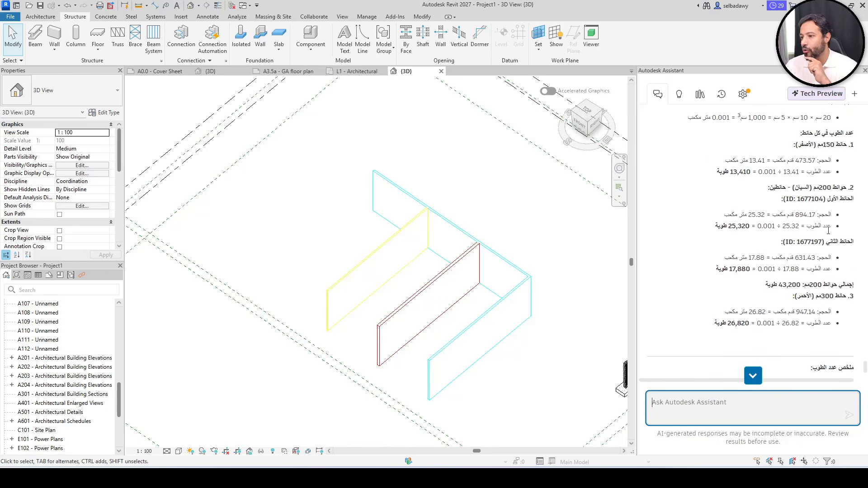
scroll(805, 232, "down", 8)
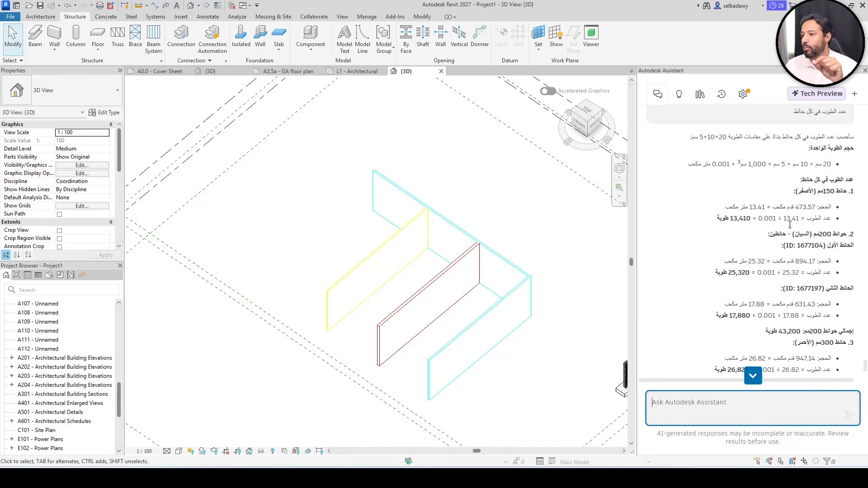
scroll(826, 236, "up", 6)
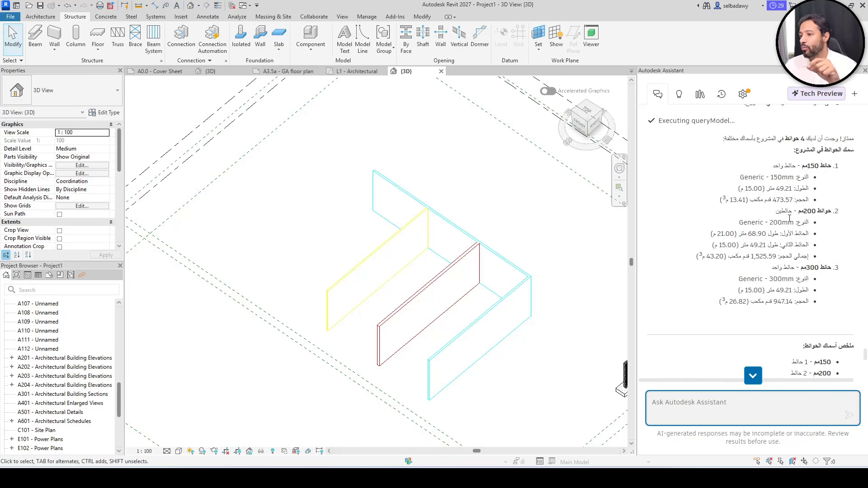
scroll(789, 218, "down", 10)
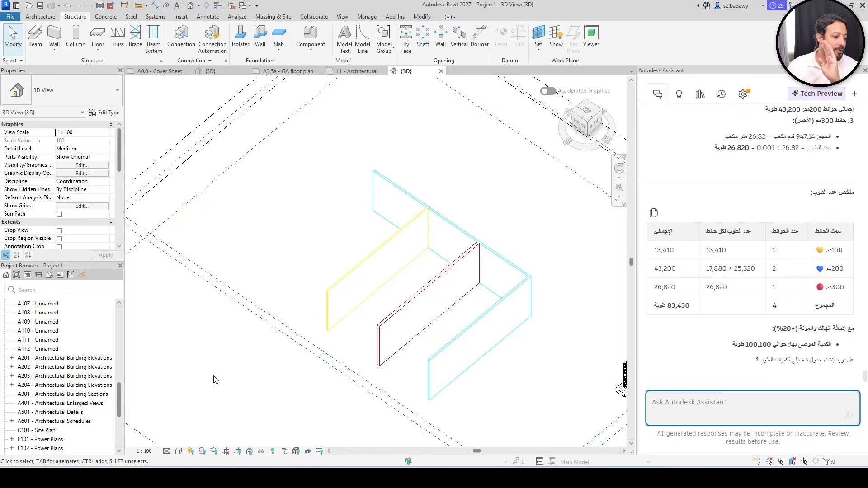
scroll(661, 320, "down", 1)
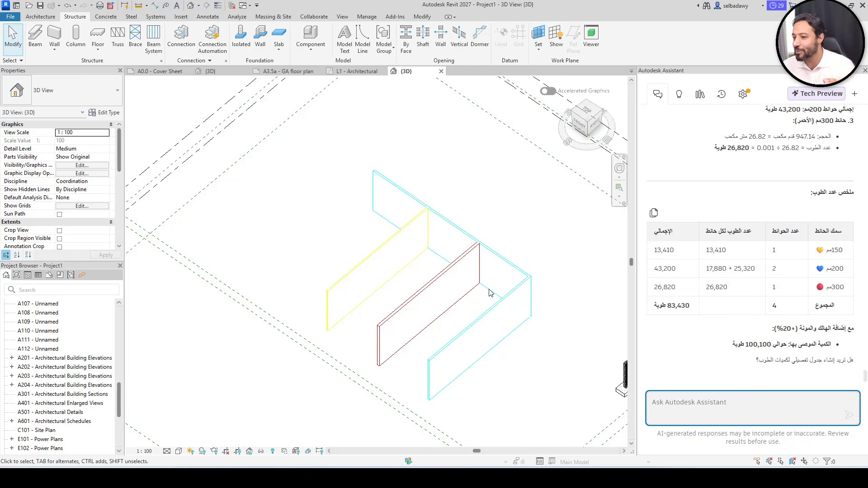
Step: Inspect the colored walls in the 3D view and check the properties of the front cyan wall
scroll(491, 296, "up", 3)
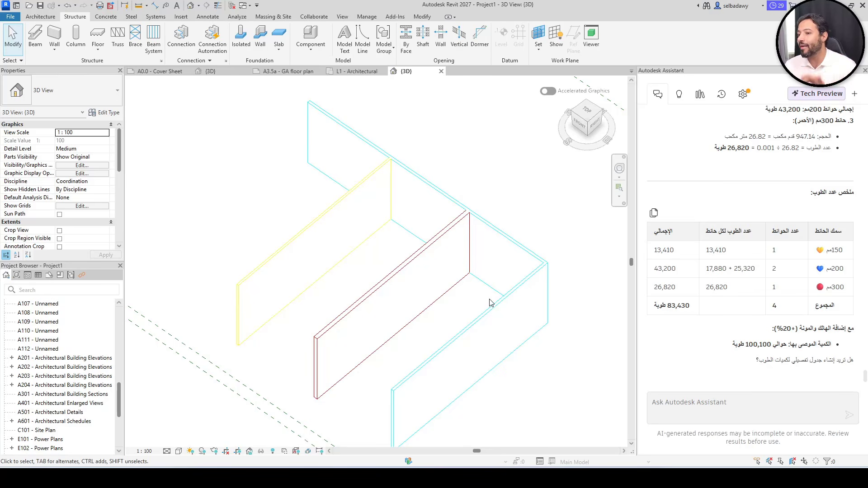
scroll(491, 302, "up", 4)
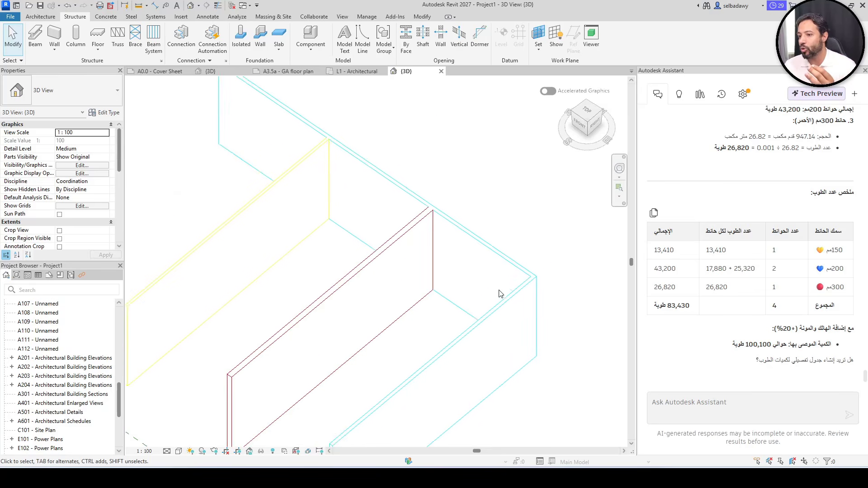
scroll(443, 221, "down", 5)
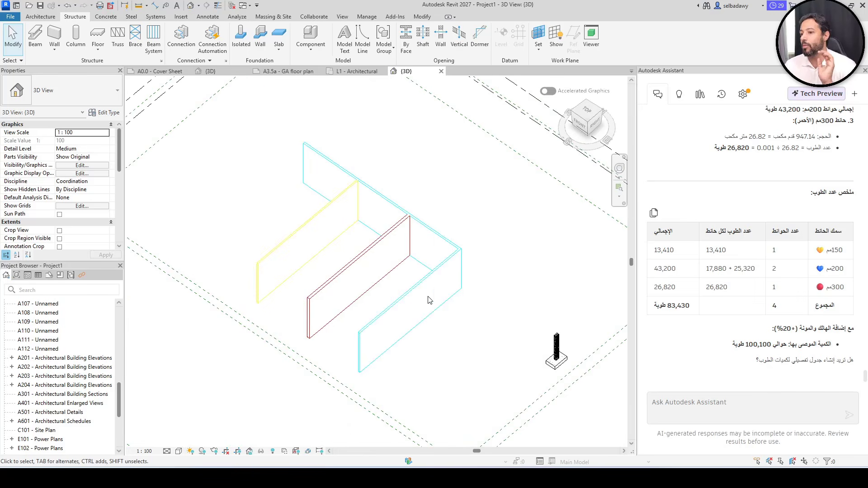
left_click(394, 304)
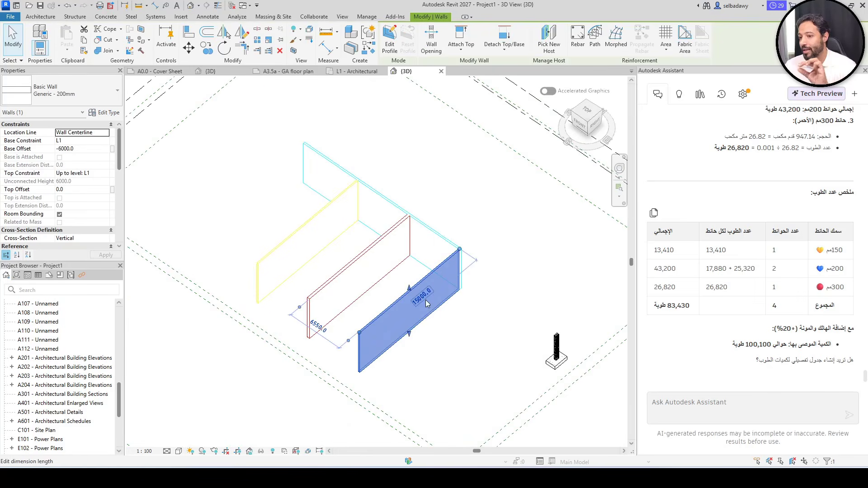
left_click(448, 353)
middle_click_drag(455, 349, 464, 358)
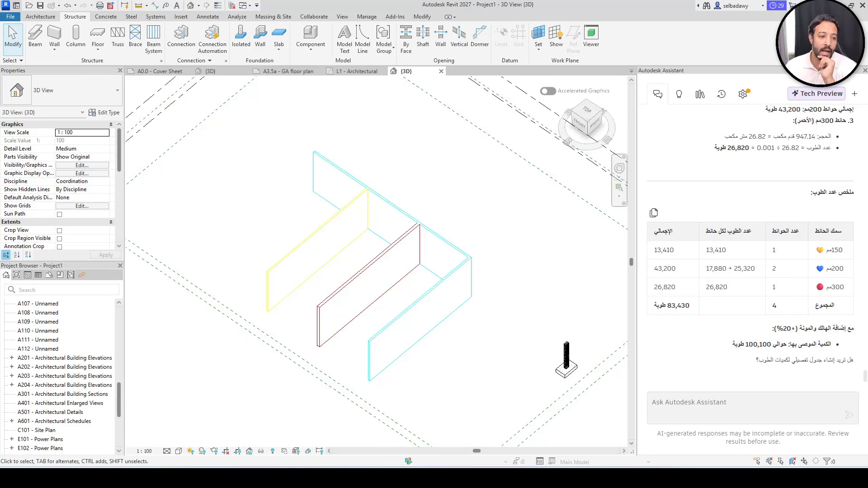
scroll(486, 307, "down", 1)
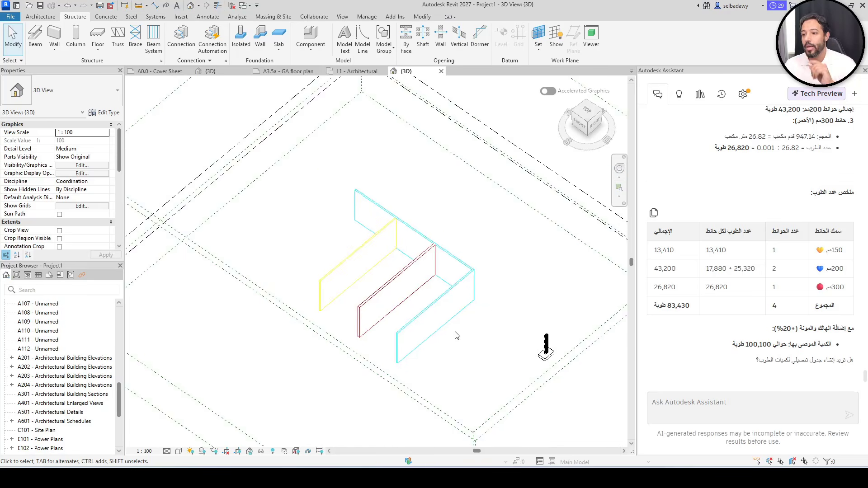
scroll(448, 339, "up", 3)
scroll(443, 343, "down", 1)
key("Escape")
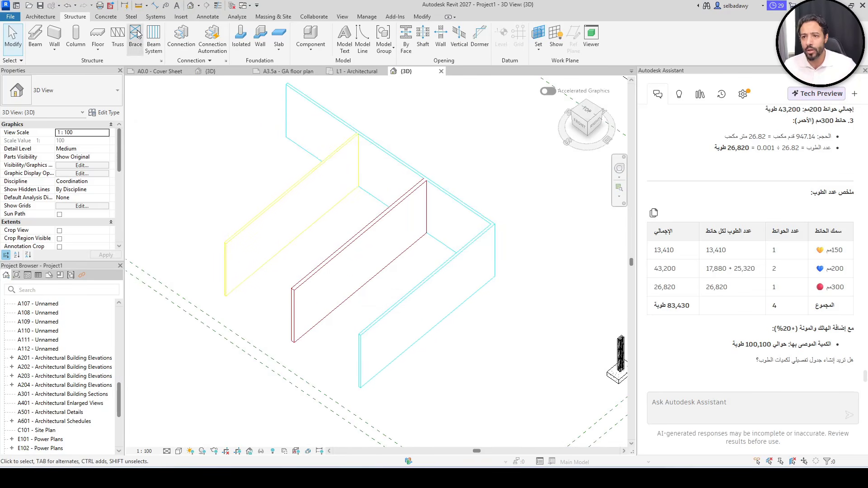
left_click(40, 16)
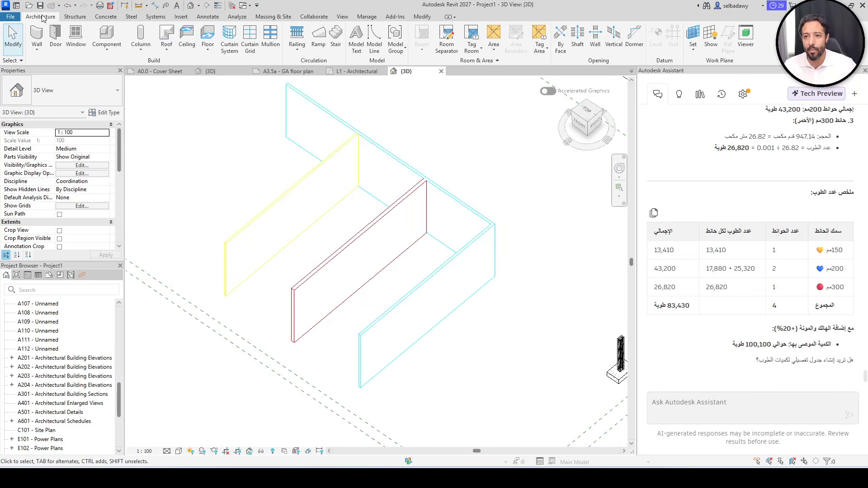
left_click(55, 36)
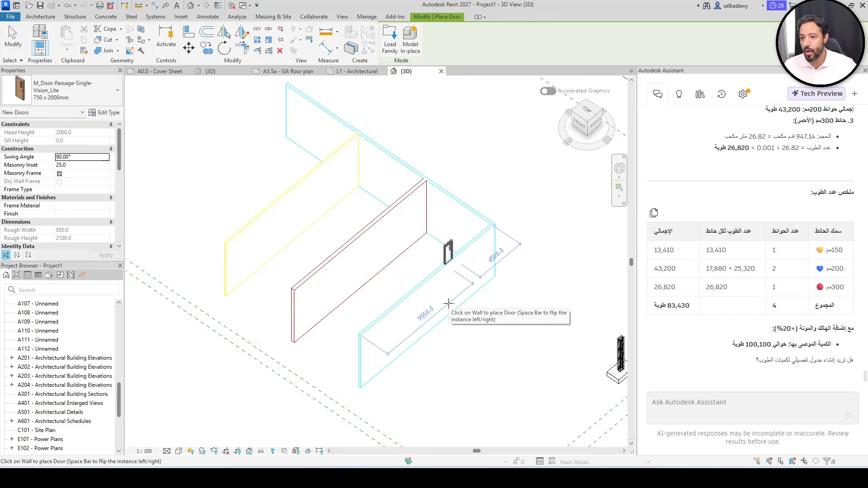
key("Escape")
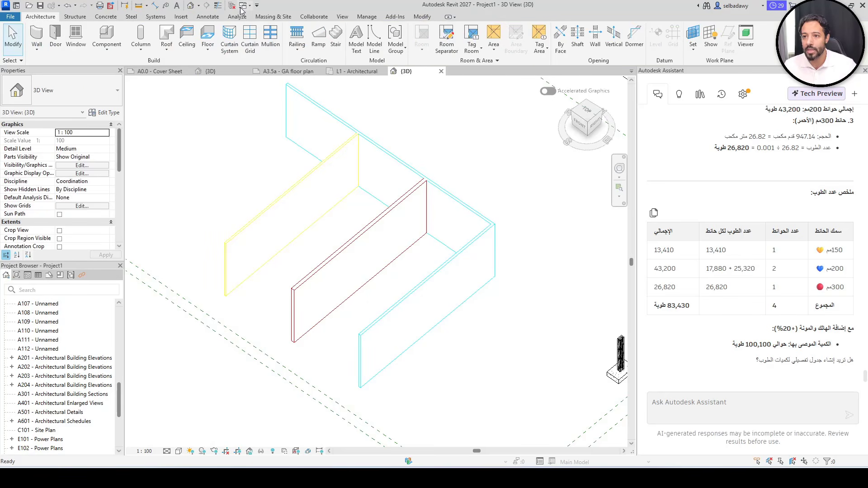
Step: Switch to the 3D view of the Pacific Continental Residence Sample project and dismiss the save reminder without saving
left_click(235, 6)
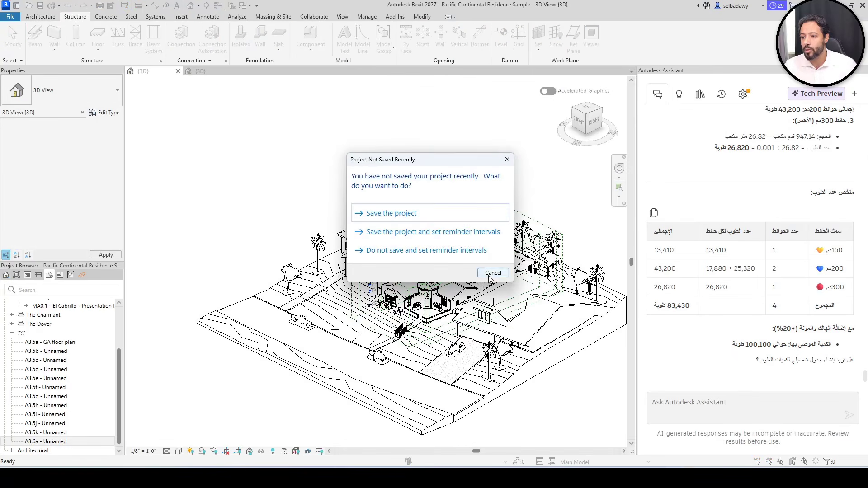
left_click(493, 274)
scroll(502, 294, "up", 5)
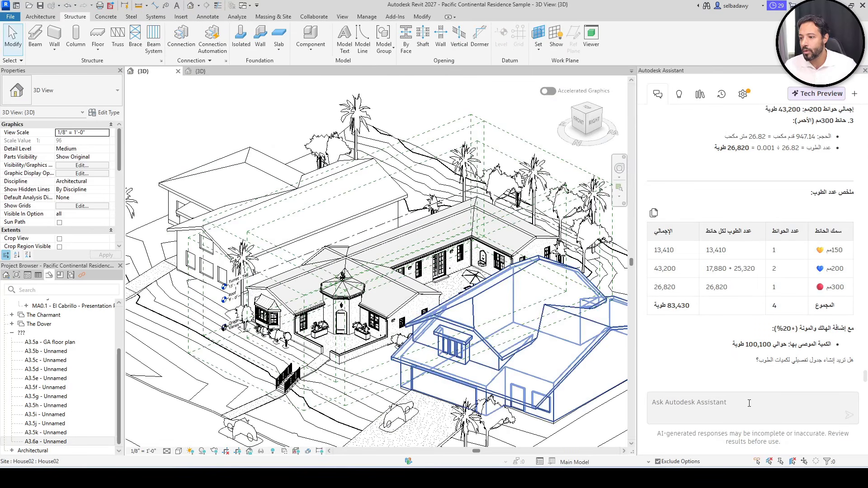
left_click(747, 402)
type("لخص تشع")
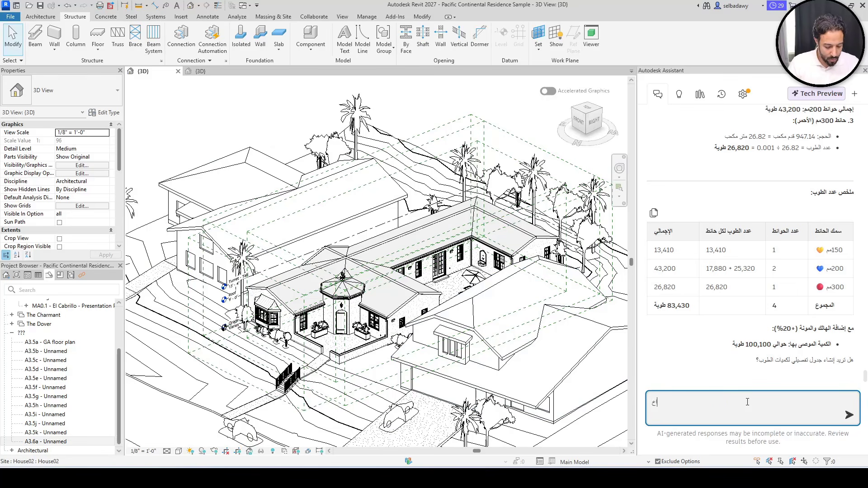
type(" يح")
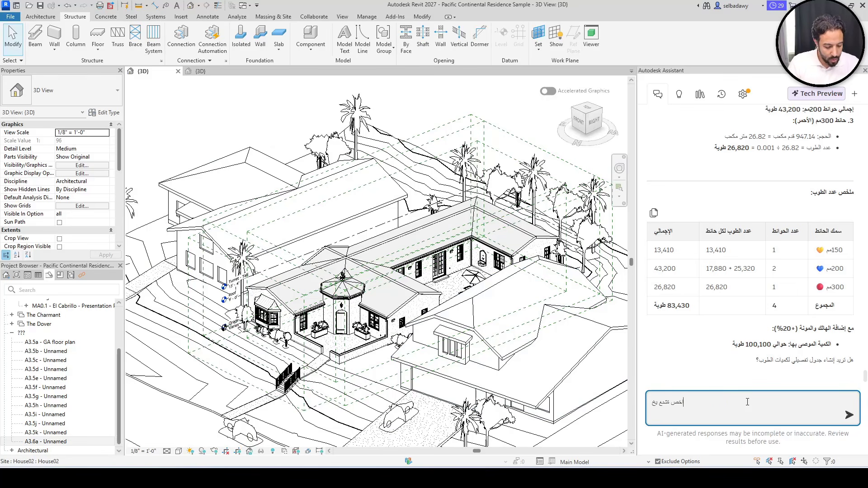
type("خص")
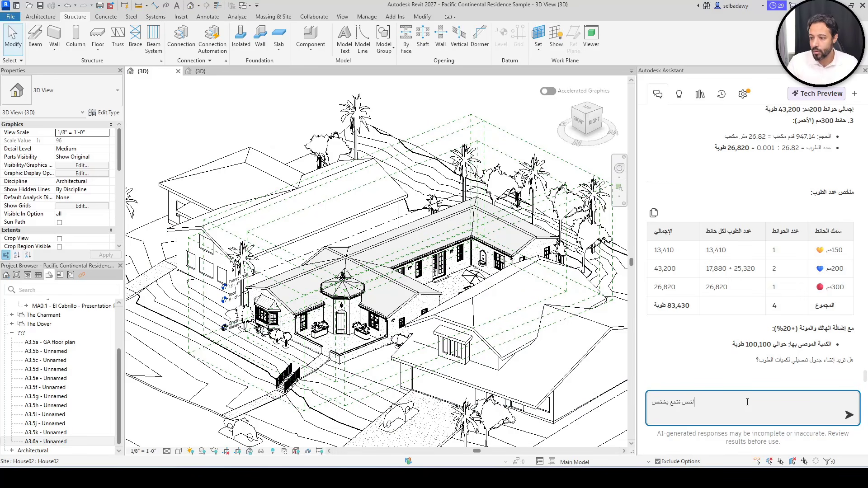
key("BackSpace")
key("BackSpace")
key("BackSpace")
key("BackSpace")
key("BackSpace")
left_click_drag(693, 408, 649, 408)
key("BackSpace")
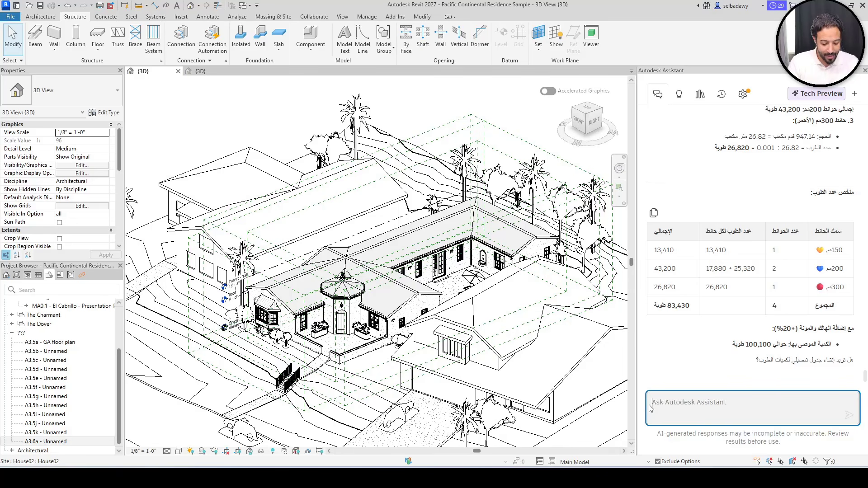
Step: Ask Autodesk Assistant "how many doors hk this project"
type("how ")
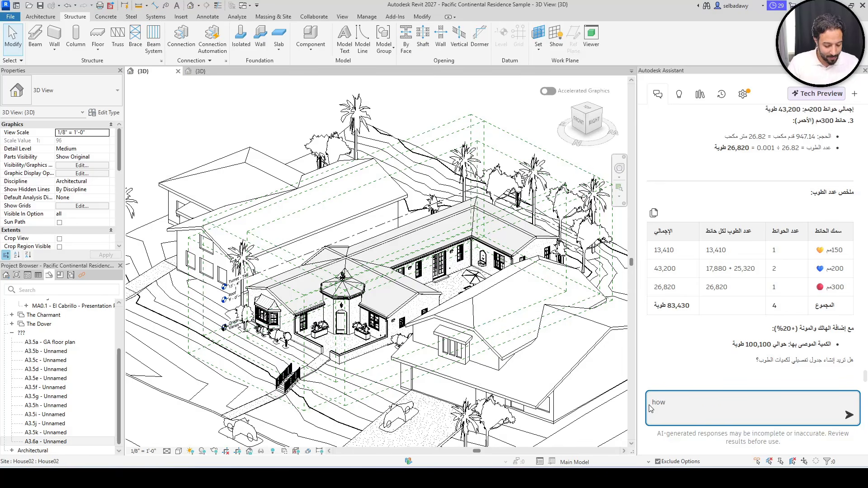
type("many doors ")
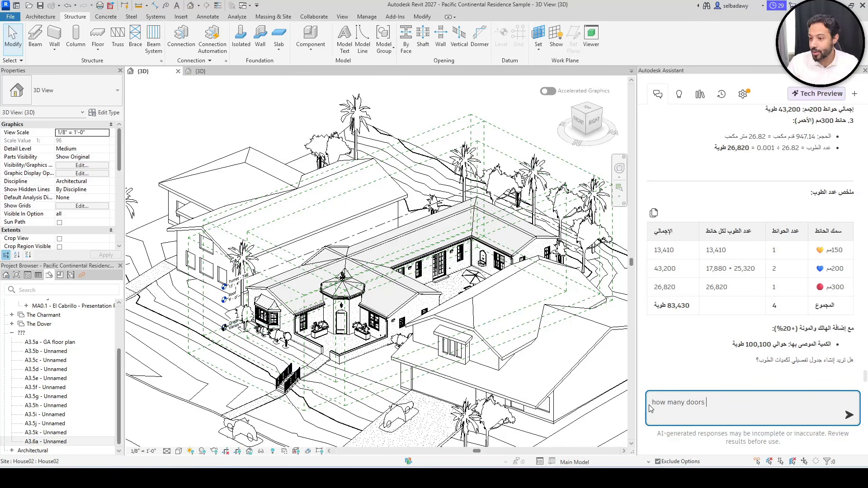
type("hk ")
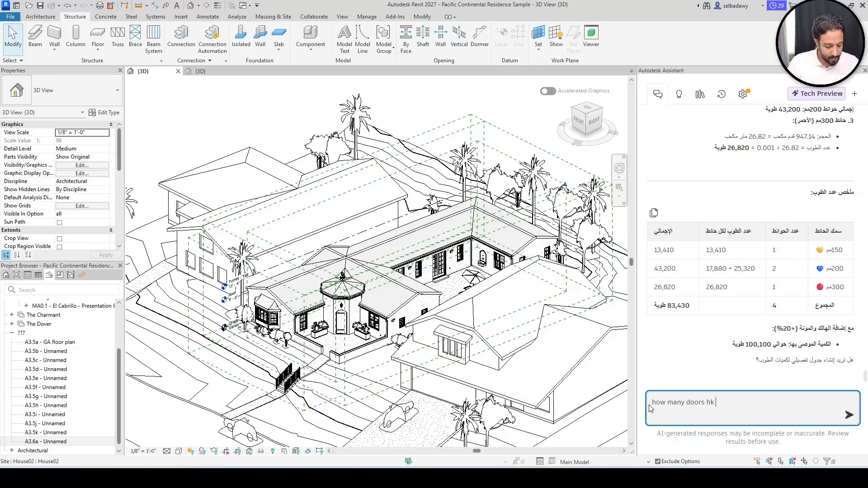
type("this pr")
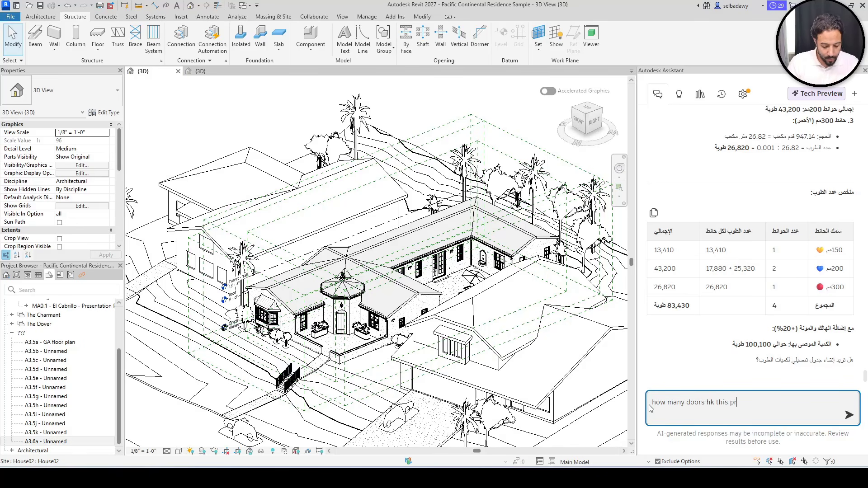
type("oject")
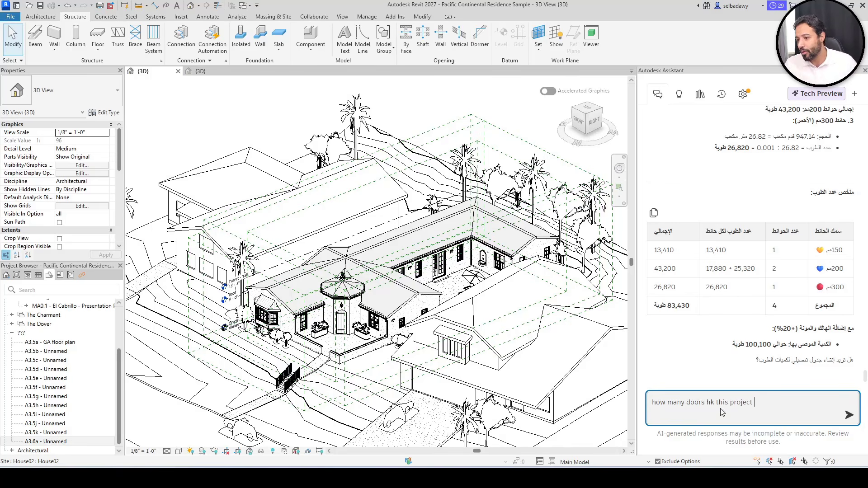
key("Return")
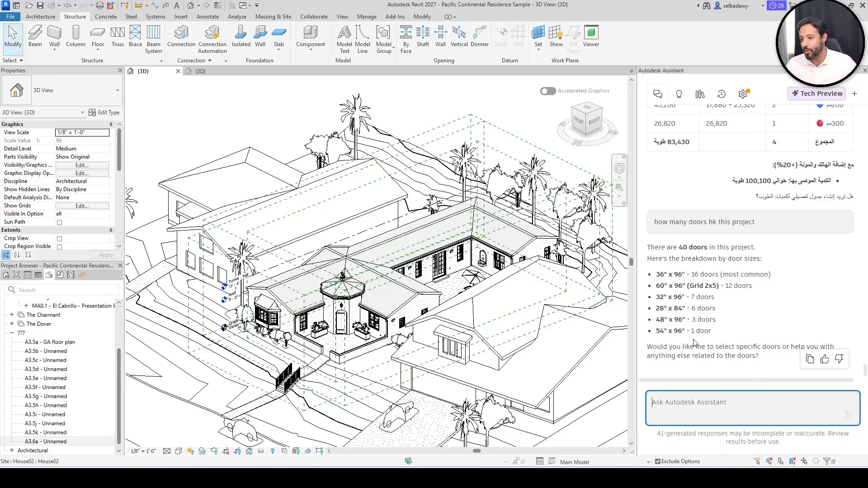
Step: Ask the Assistant to select the project's doors with the prompt "can you select it"
left_click(702, 402)
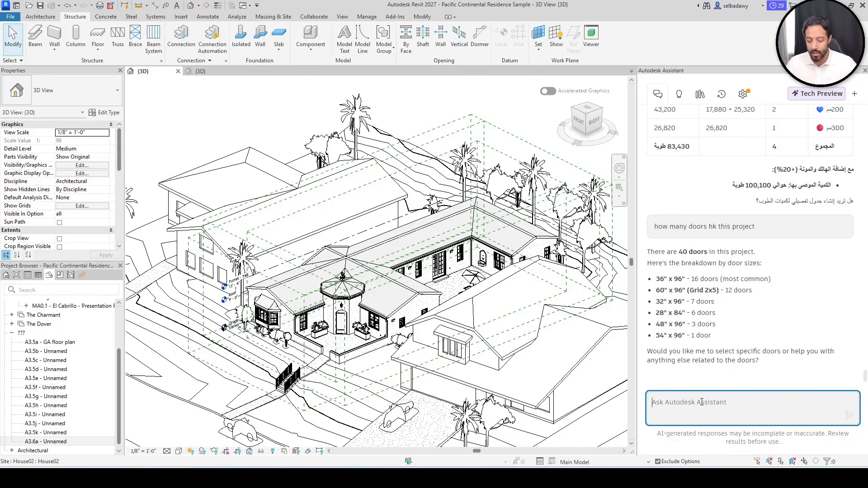
type("can you ")
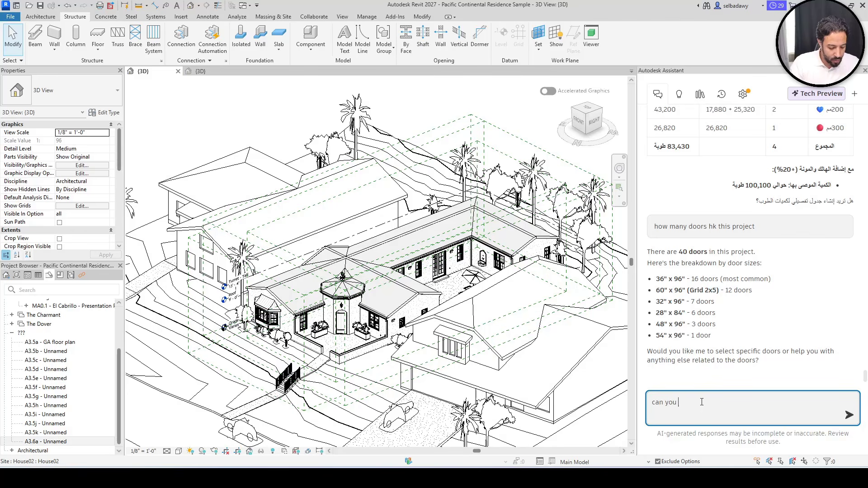
type("selecte")
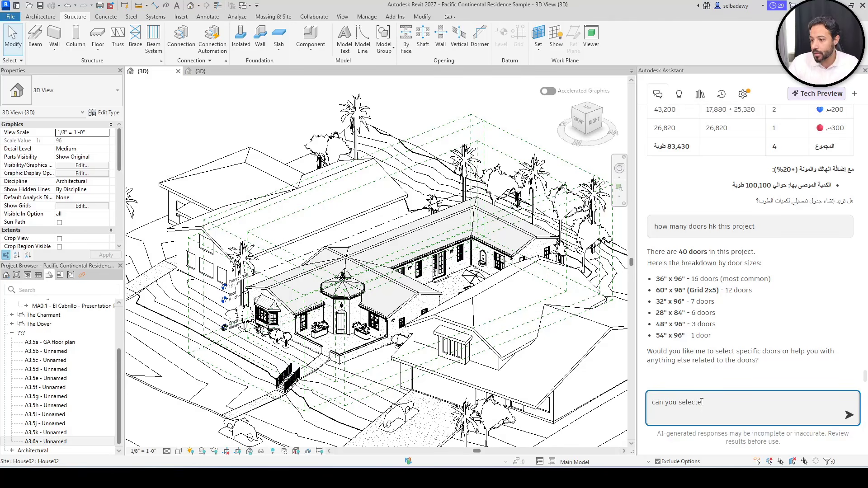
key("BackSpace")
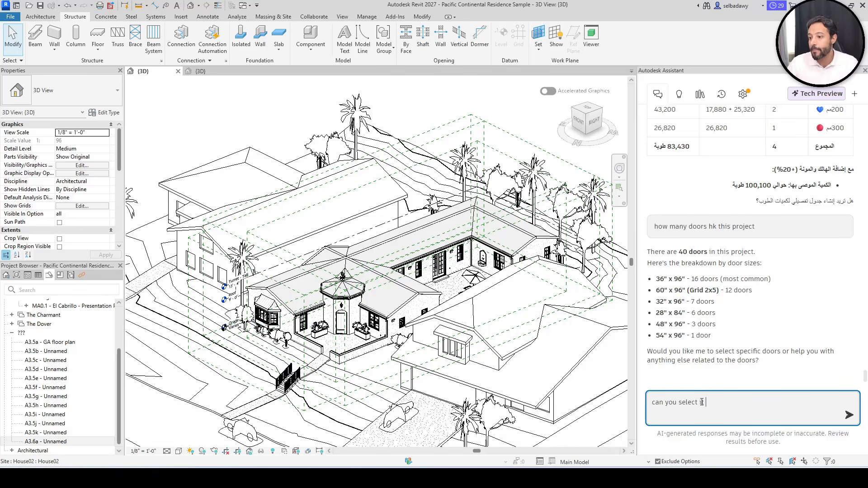
left_click(848, 415)
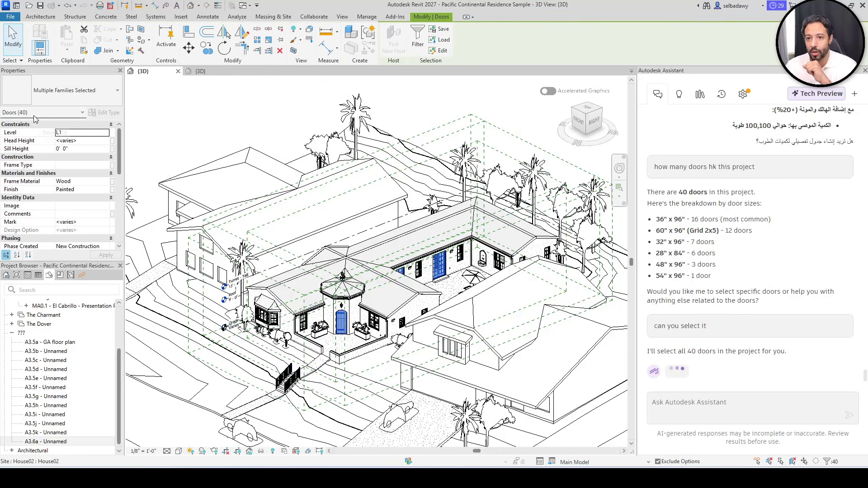
Step: Clear the door selection, restore it with Select Previous, and temporarily isolate the selected doors in the 3D view
scroll(244, 123, "down", 3)
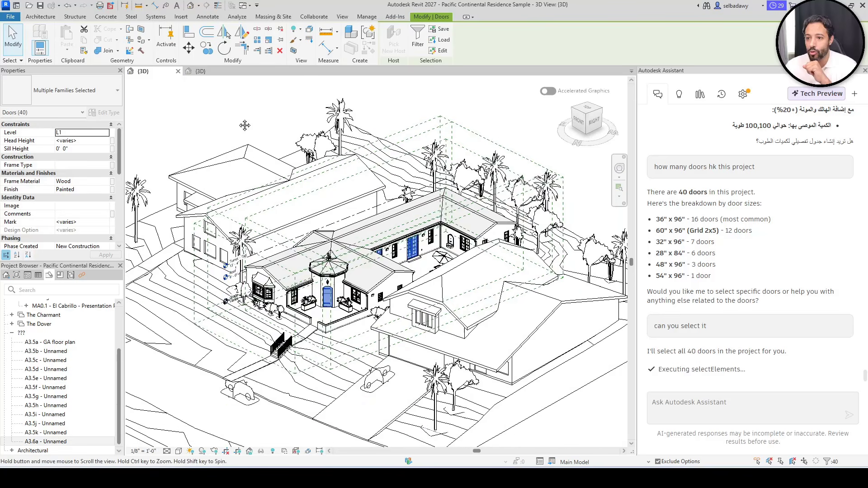
left_click(245, 119)
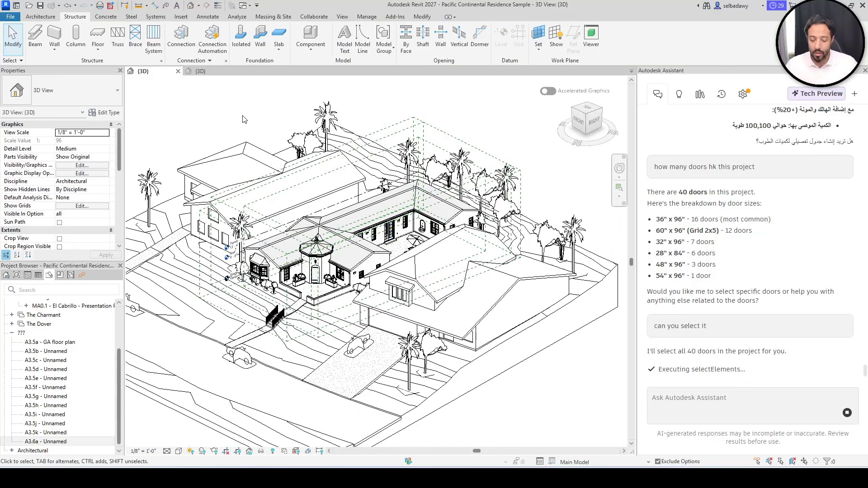
right_click(228, 120)
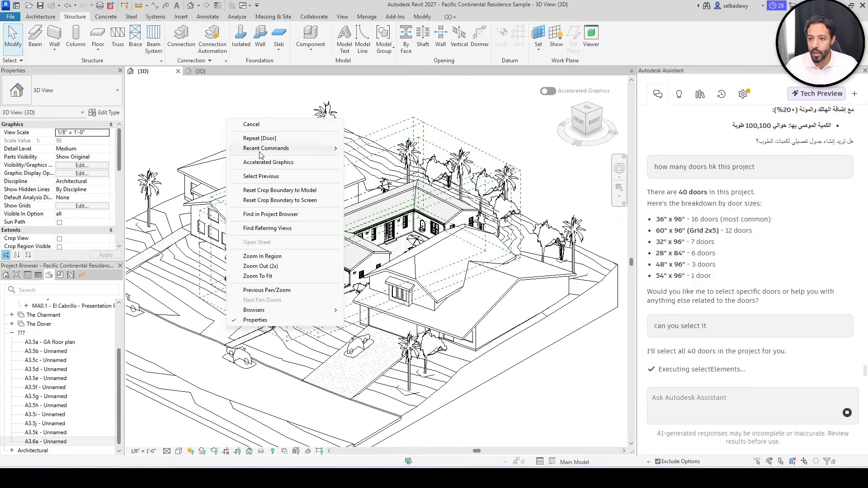
left_click(244, 123)
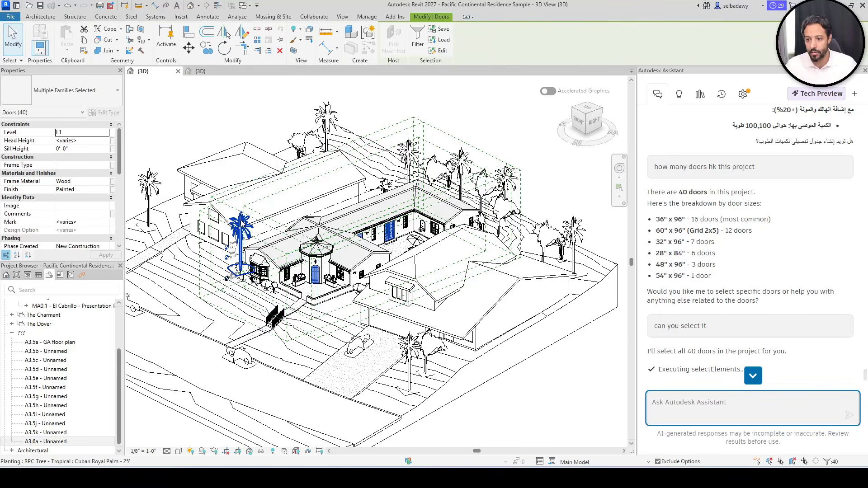
key("h")
key("i")
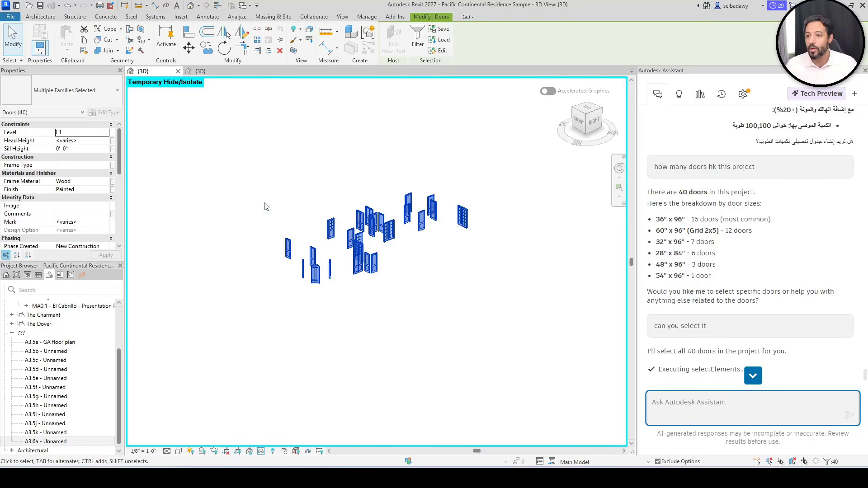
Step: Inspect the selected doors across the isolated 3D view, both overall and up close
scroll(394, 253, "up", 1)
middle_click_drag(400, 258, 407, 321)
scroll(406, 297, "down", 4)
scroll(469, 280, "up", 3)
middle_click_drag(456, 247, 424, 281)
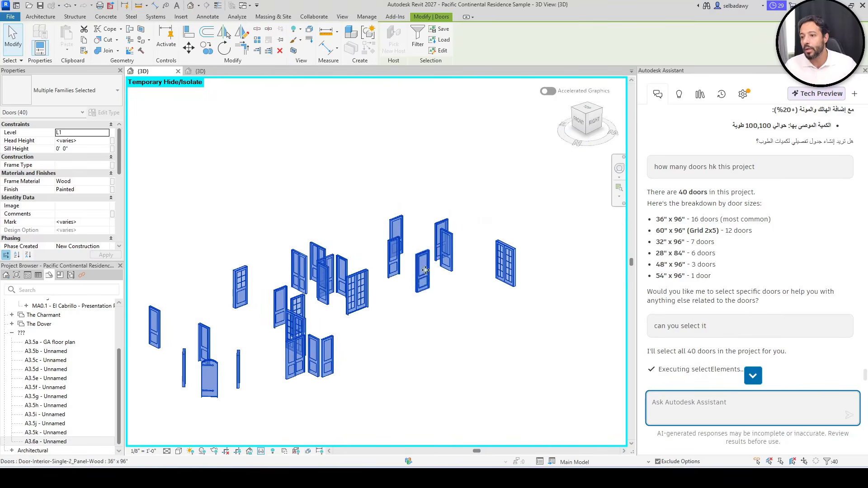
scroll(395, 312, "down", 2)
middle_click_drag(397, 314, 444, 311)
scroll(445, 311, "down", 1)
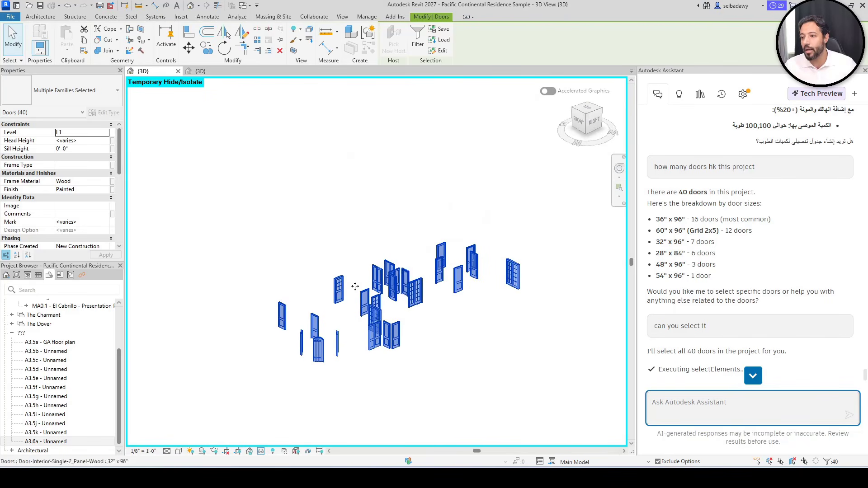
scroll(447, 293, "up", 3)
scroll(459, 285, "down", 2)
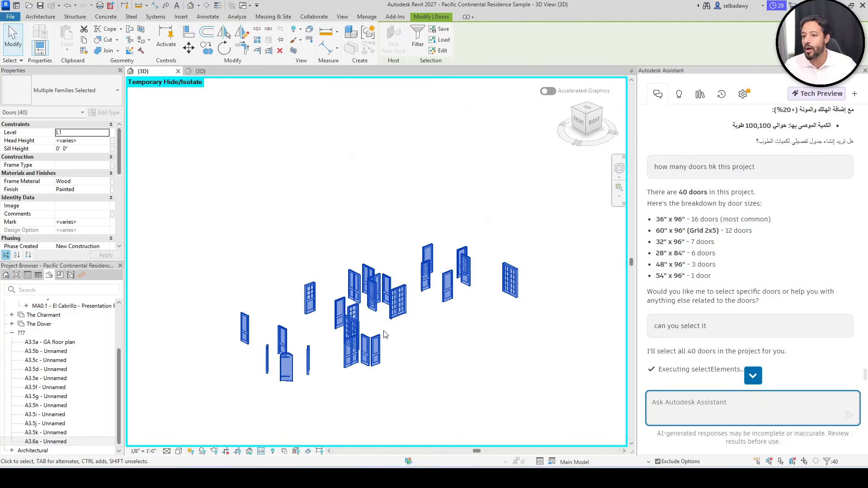
Step: Clear the door selection and examine the isolated doors' panels and frames in the 3D view
left_click(460, 329)
scroll(372, 324, "up", 4)
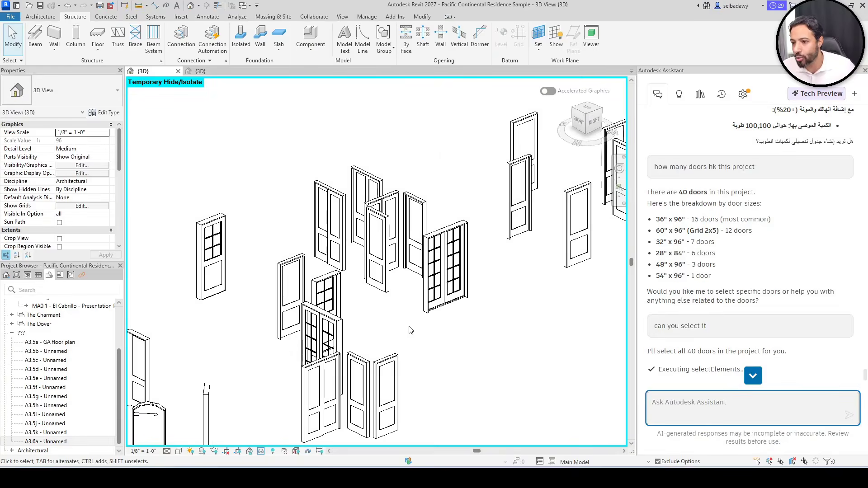
scroll(418, 320, "down", 1)
middle_click_drag(427, 316, 421, 354)
scroll(421, 354, "down", 5)
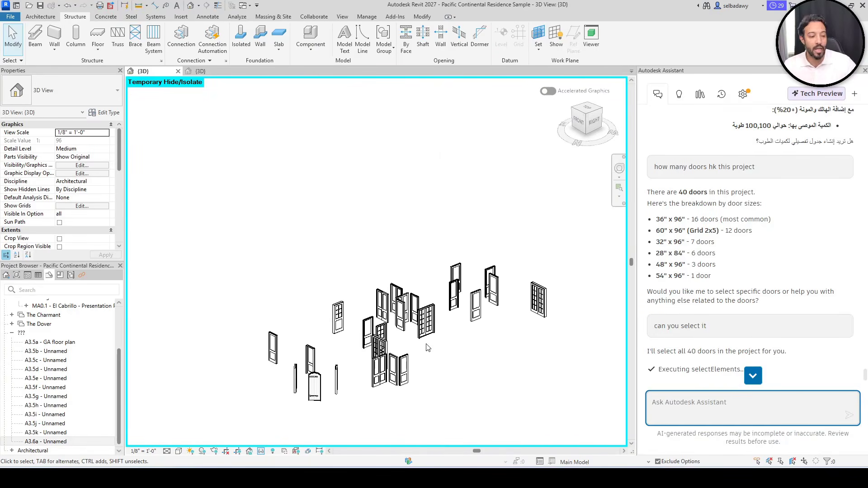